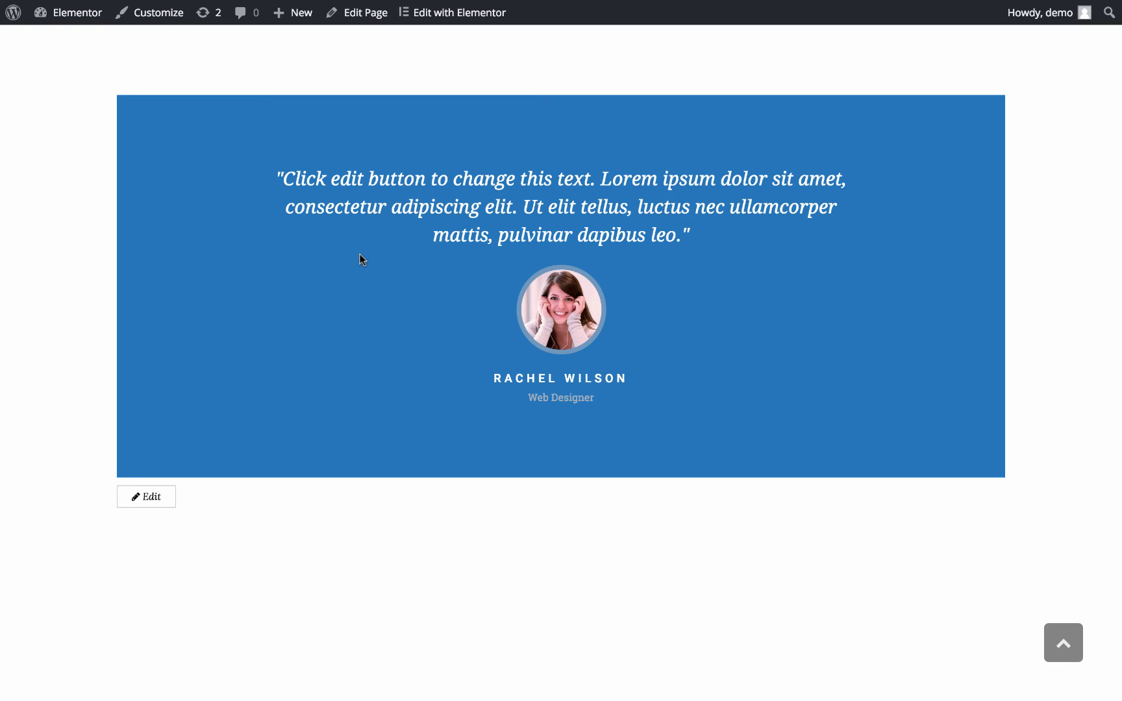
Open the page in Elementor and drag a Testimonial widget into the top section
click(466, 28)
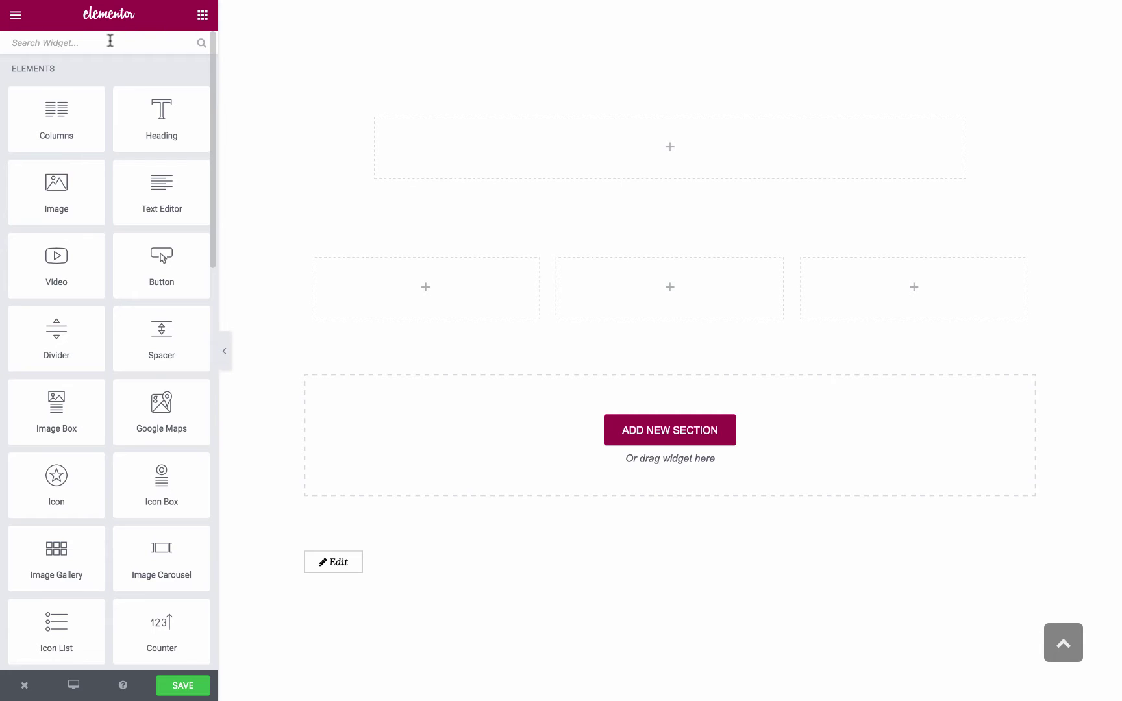
click(110, 40)
text(tes)
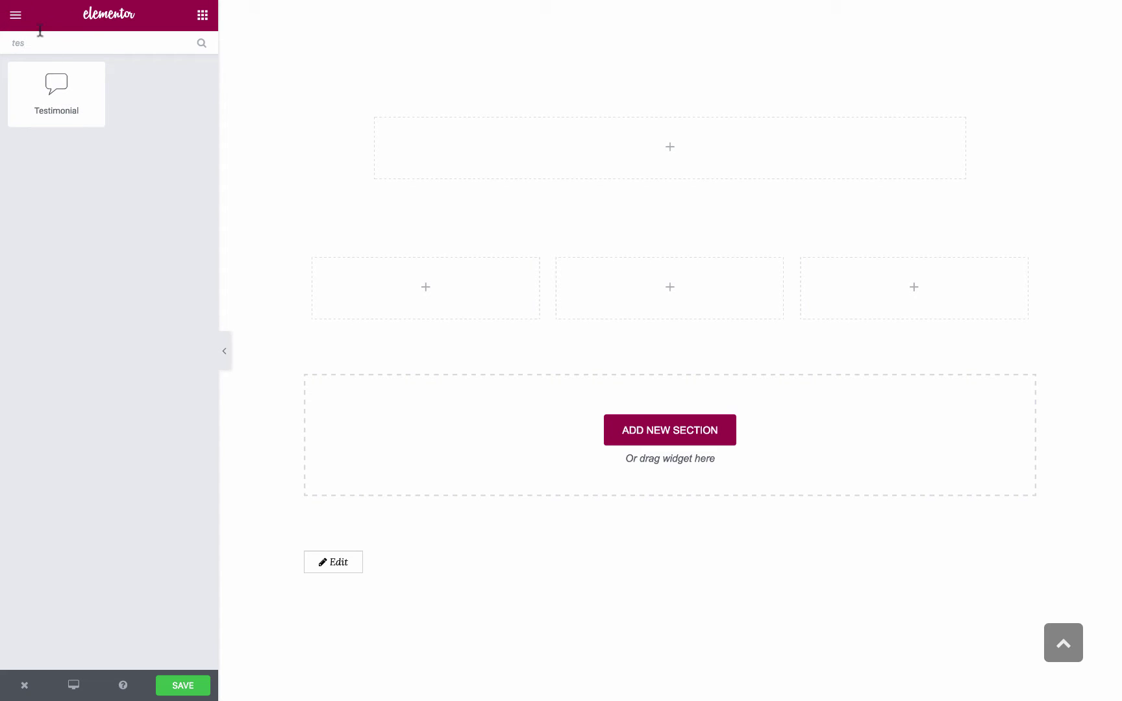
drag(52, 75, 770, 152)
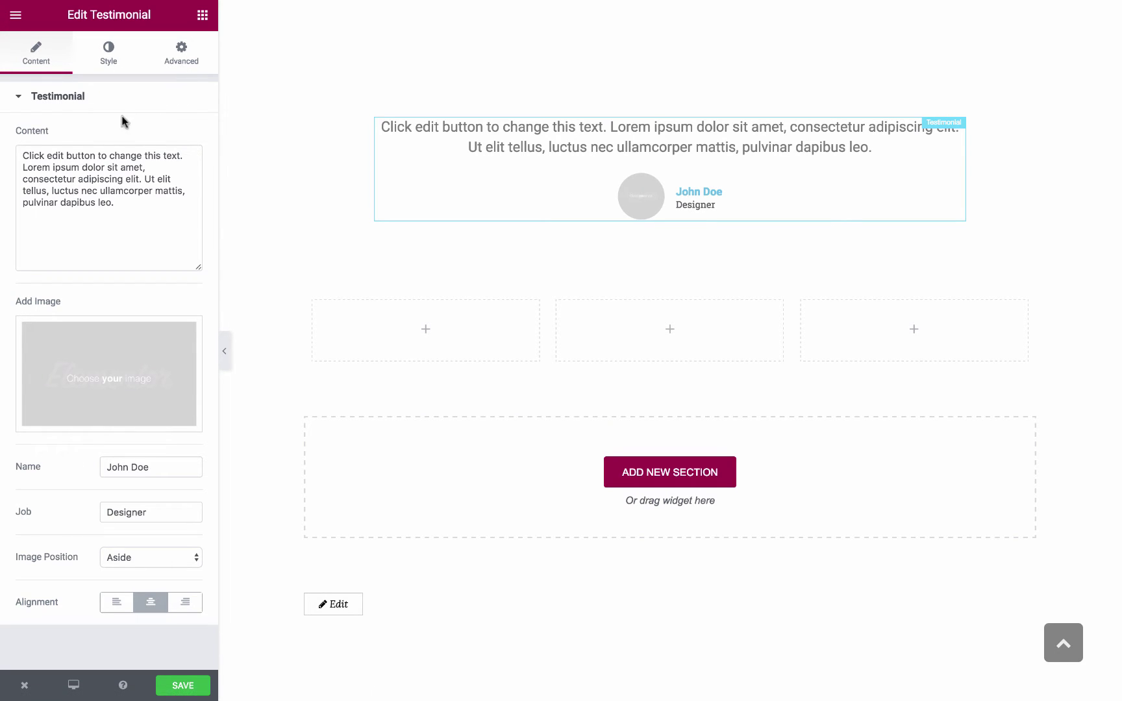
Wrap the testimonial text in quotation marks, trimming it to end at "pulvinar"
click(20, 160)
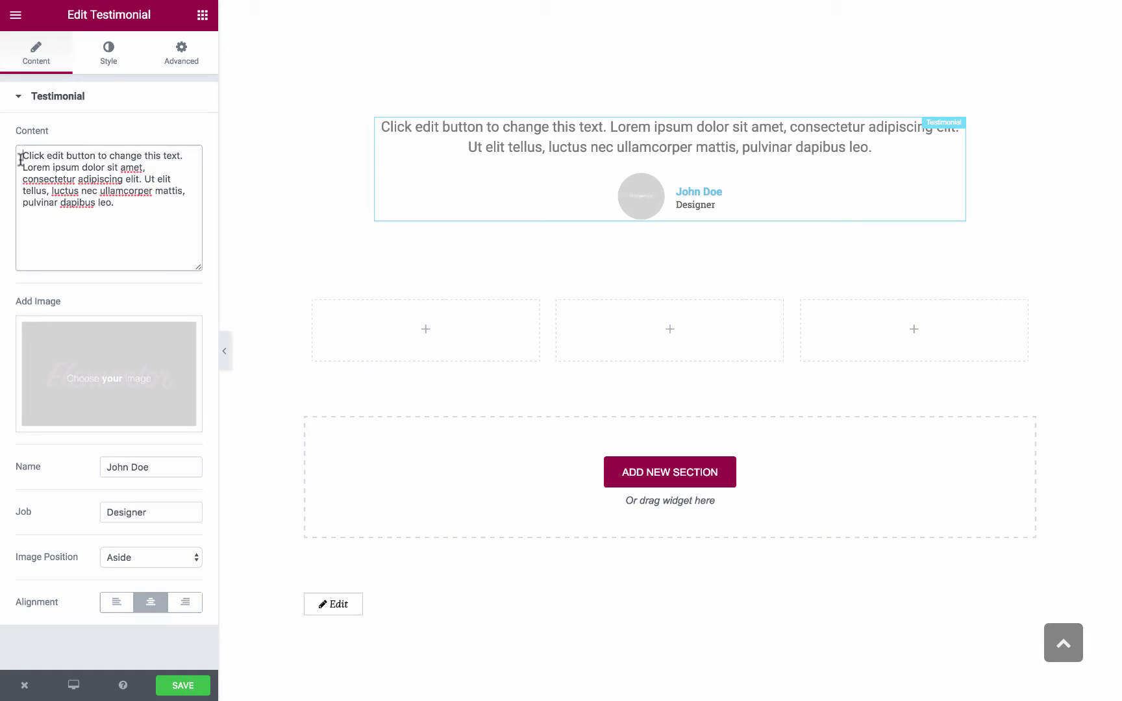
text(")
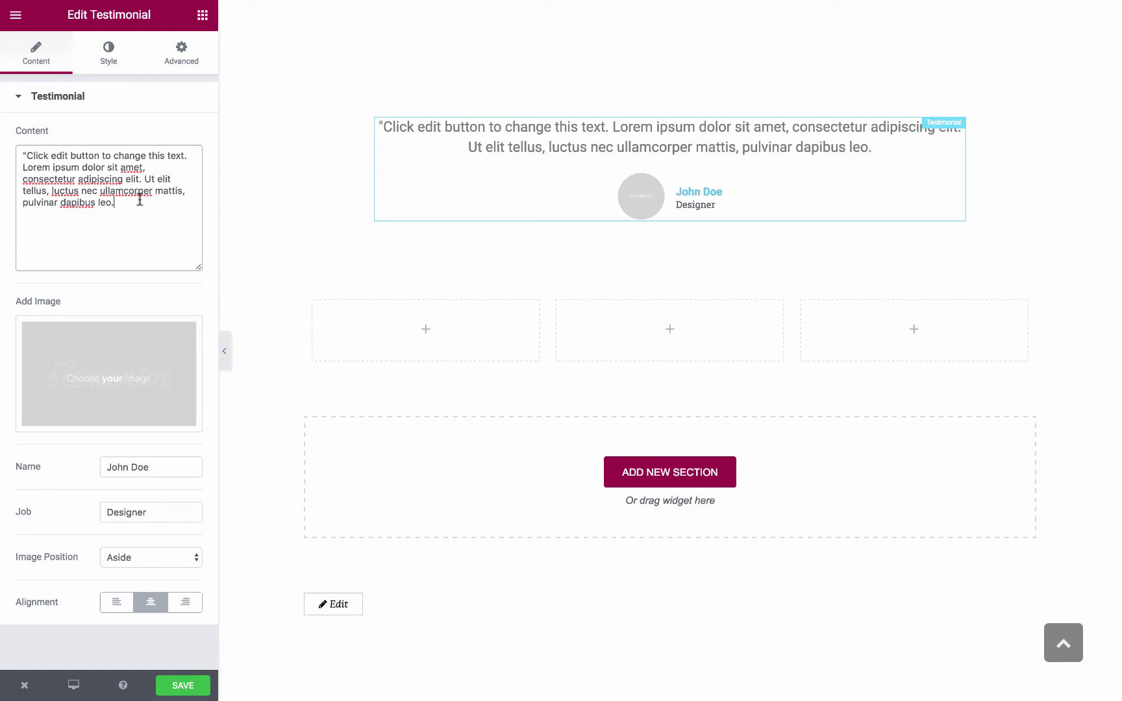
key(BackSpace)
text(")
key(BackSpace)
key(BackSpace)
key(BackSpace)
key(BackSpace)
key(BackSpace)
key(BackSpace)
key(BackSpace)
key(BackSpace)
key(BackSpace)
key(BackSpace)
key(BackSpace)
key(BackSpace)
key(BackSpace)
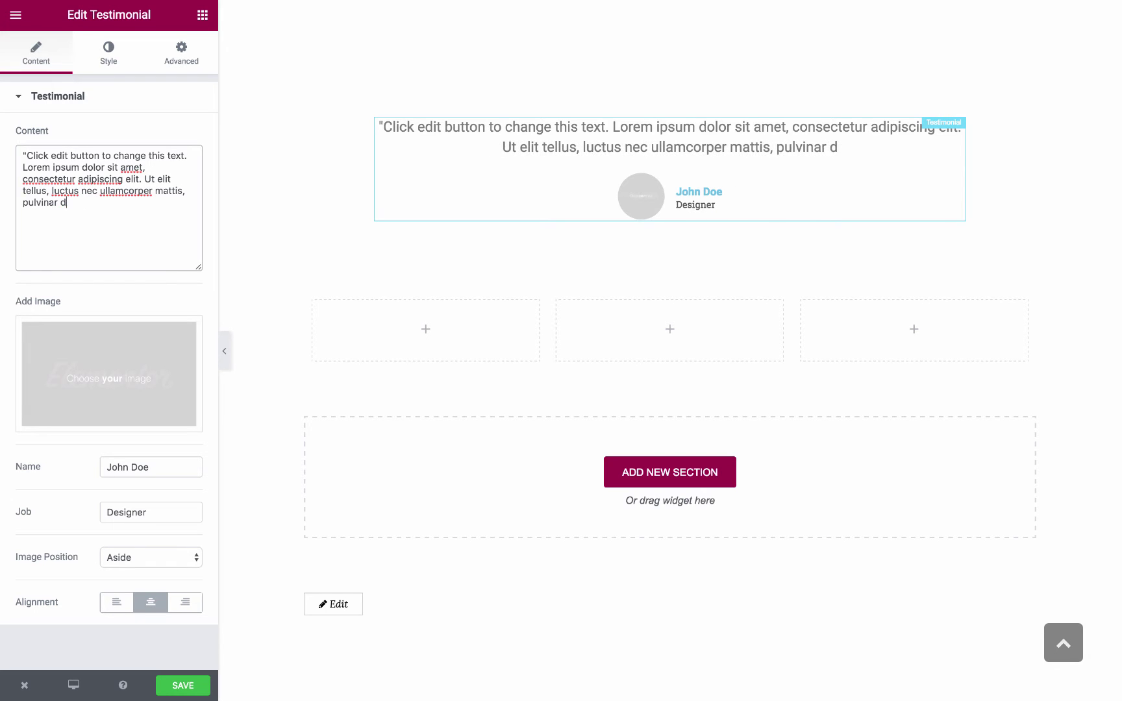
text(")
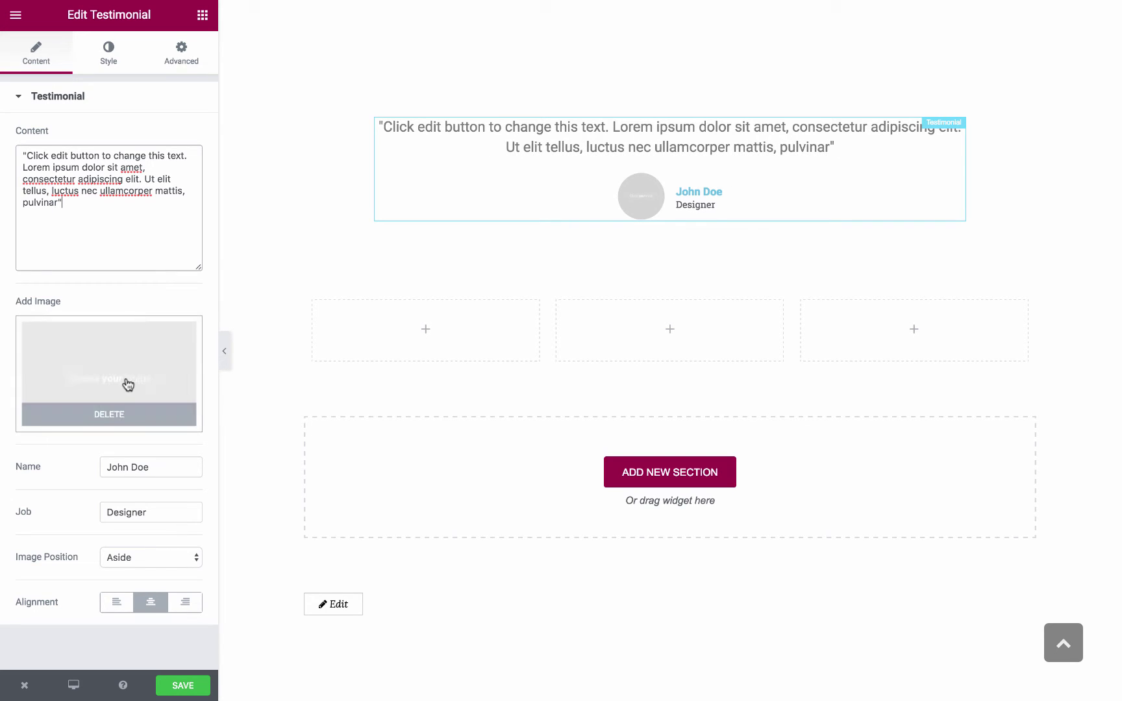
Insert the smiling woman's photo from the media library as the testimonial image
click(108, 370)
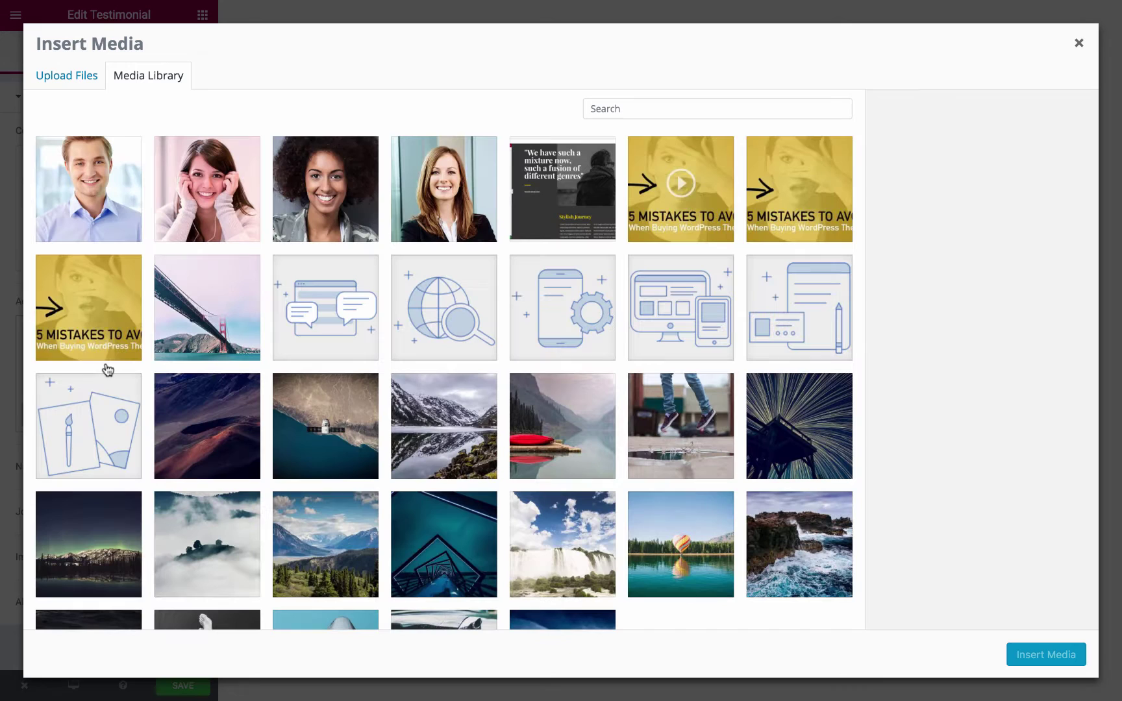
click(183, 190)
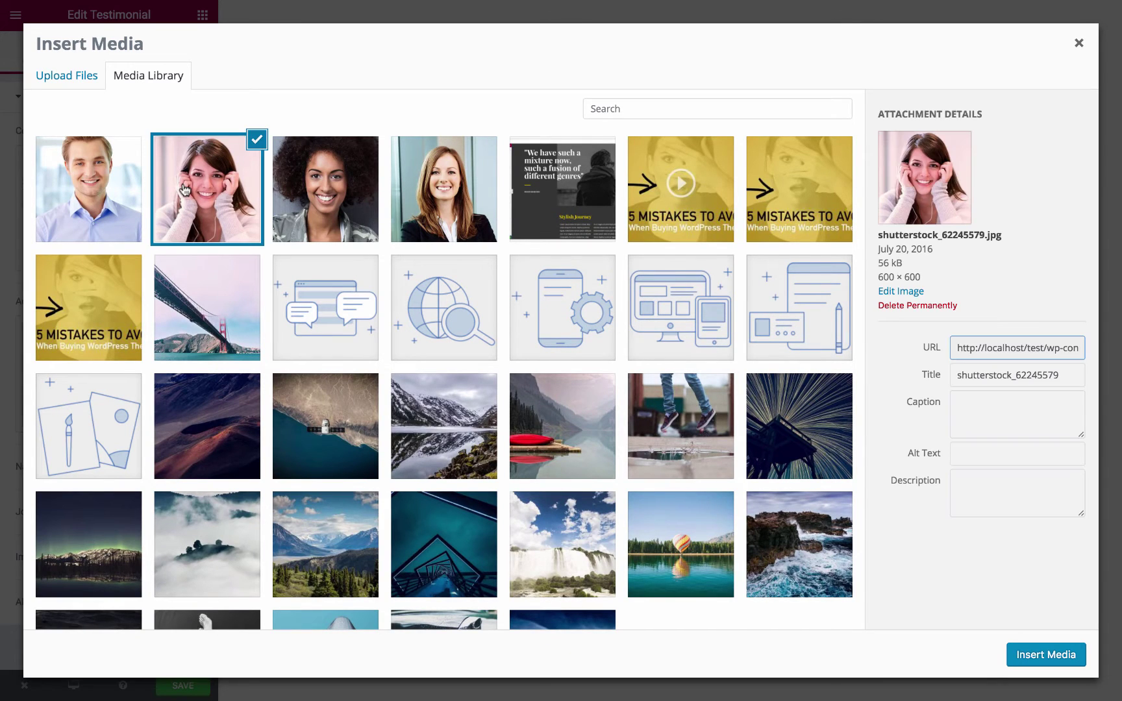
click(1046, 654)
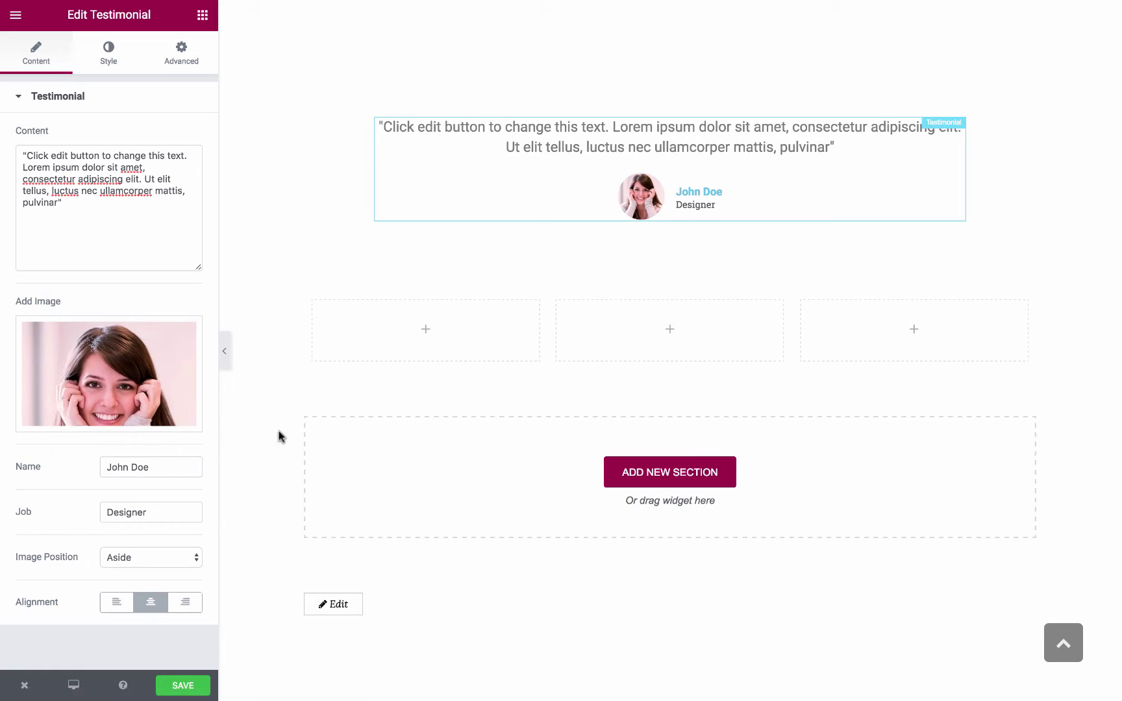
Replace John Doe with the reviewer's name and set the job to Web Designer
triple_click(144, 467)
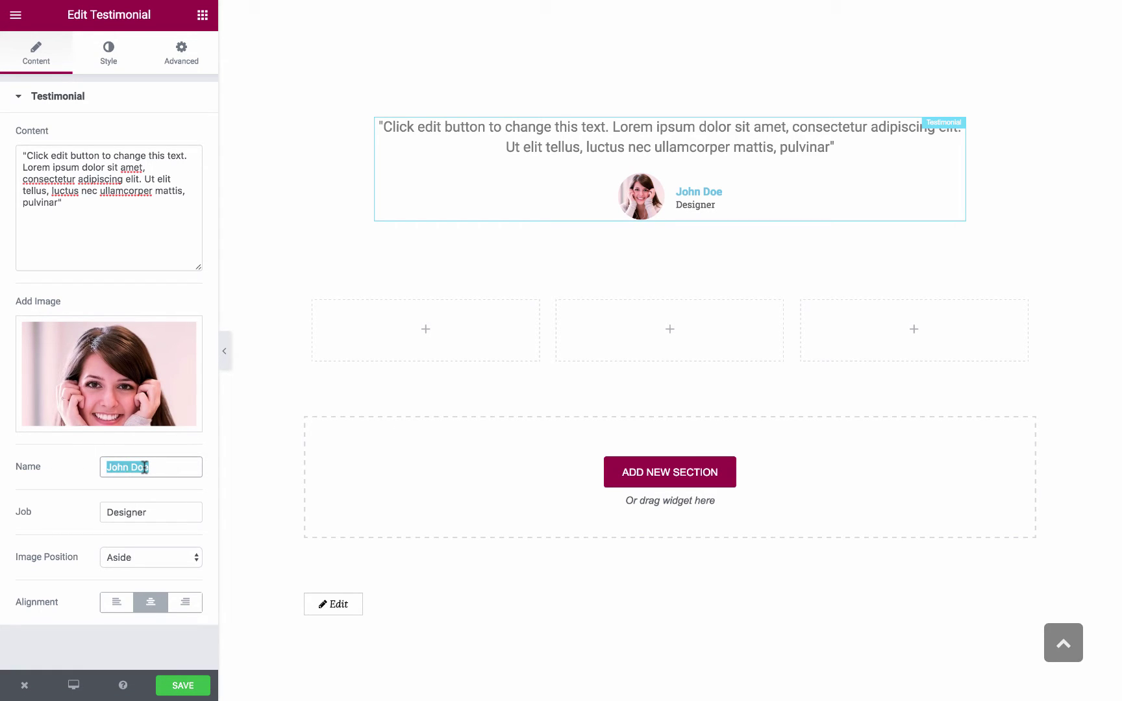
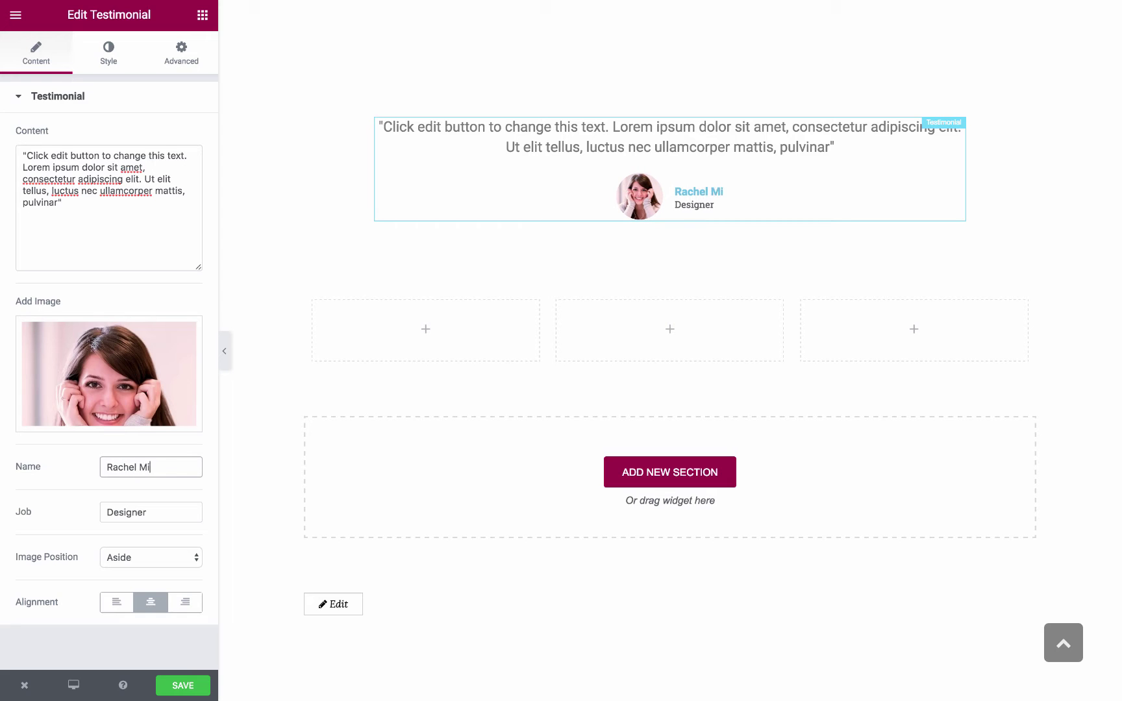
triple_click(126, 508)
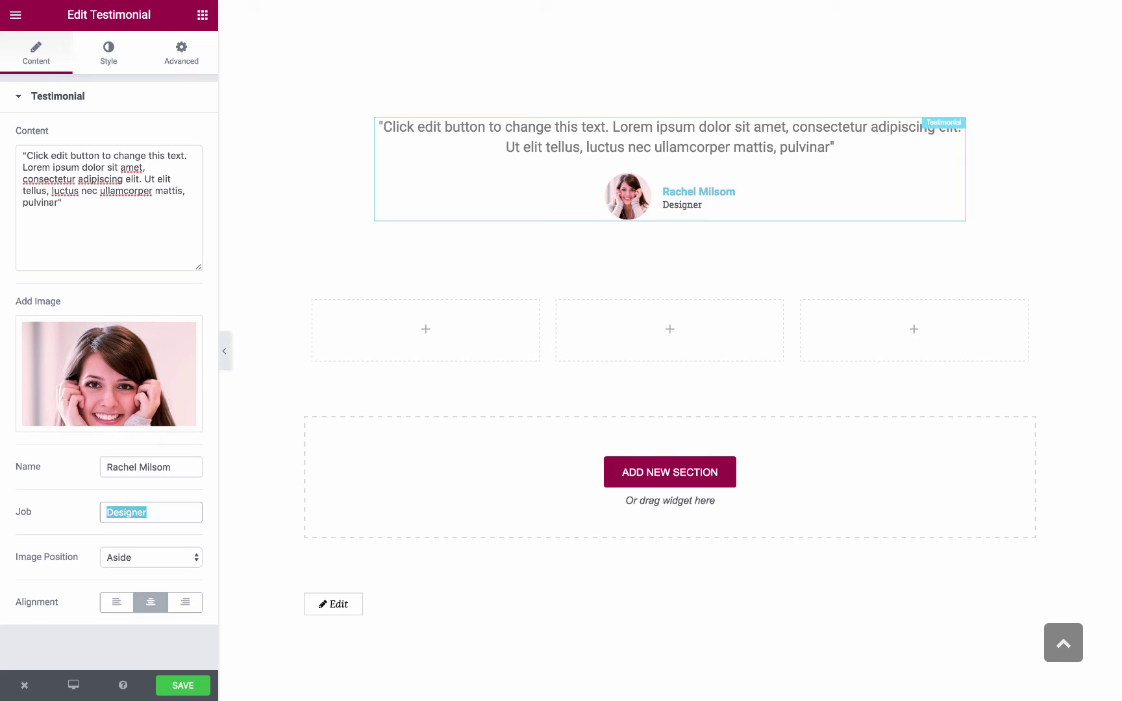
text(Web Designer)
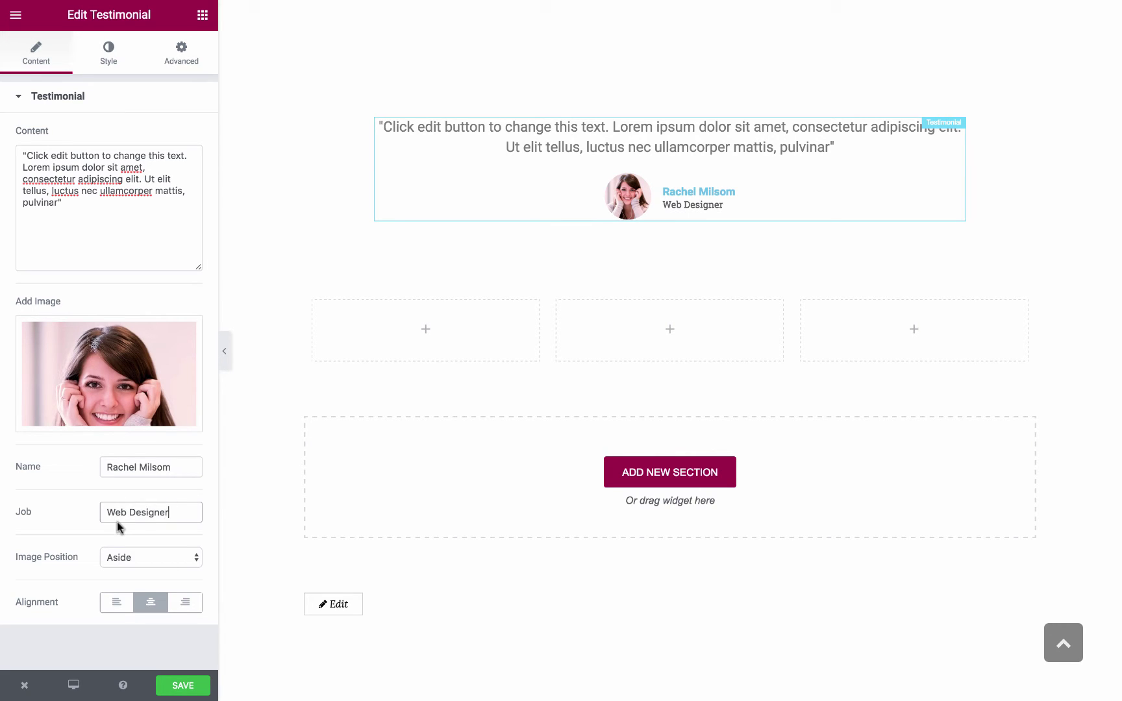
Try Top and side image positions with left, centre and right alignment for the testimonial
click(58, 557)
click(132, 558)
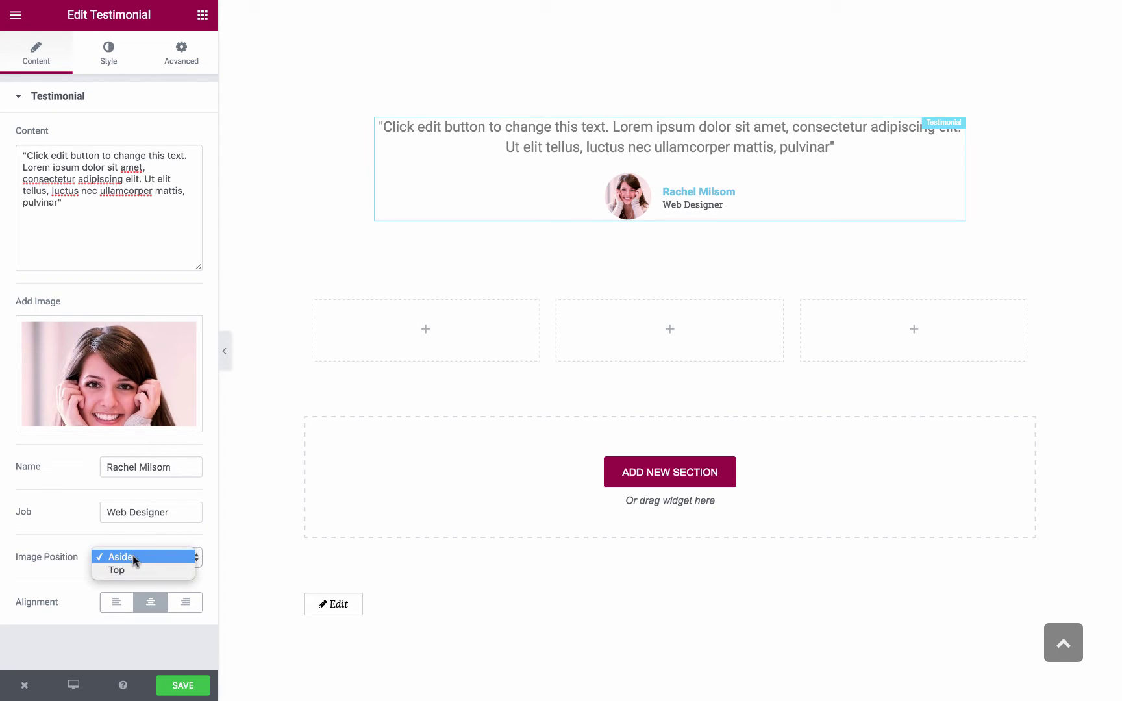
click(126, 570)
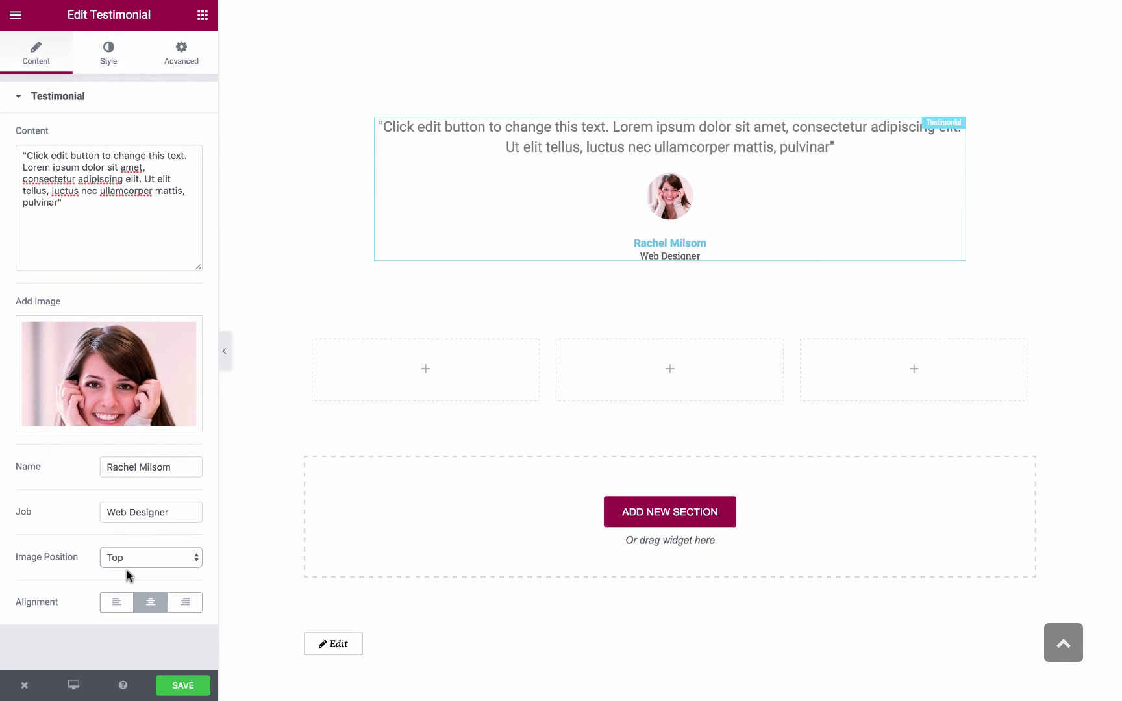
click(168, 555)
click(155, 538)
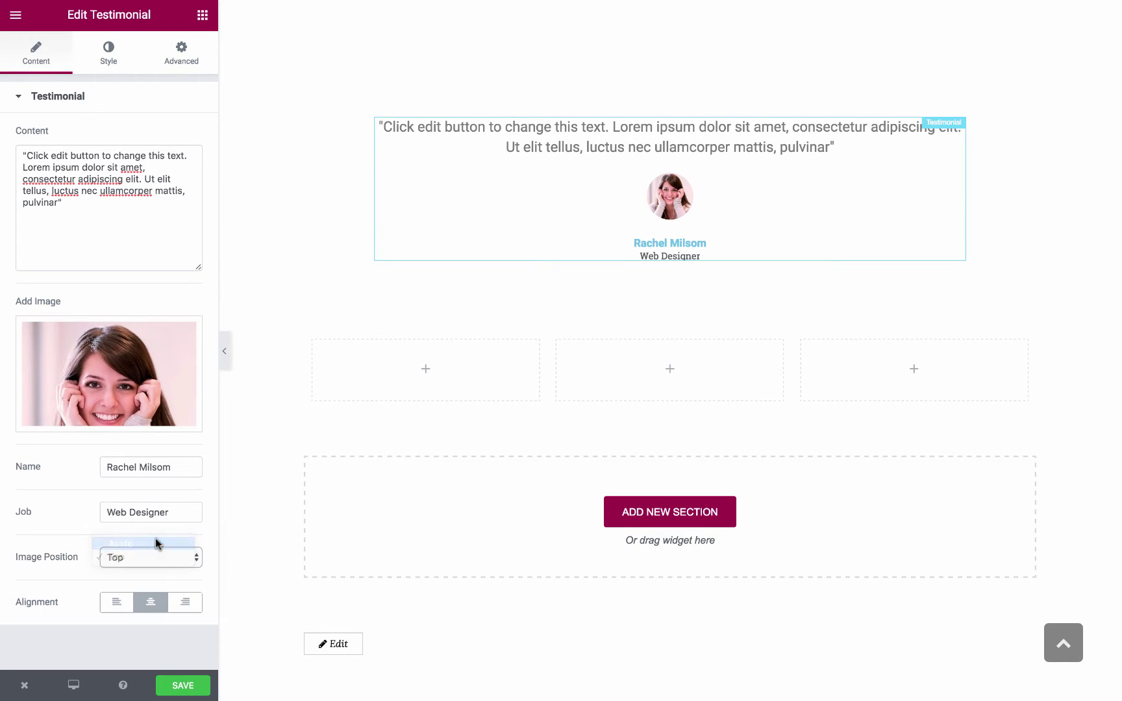
click(115, 603)
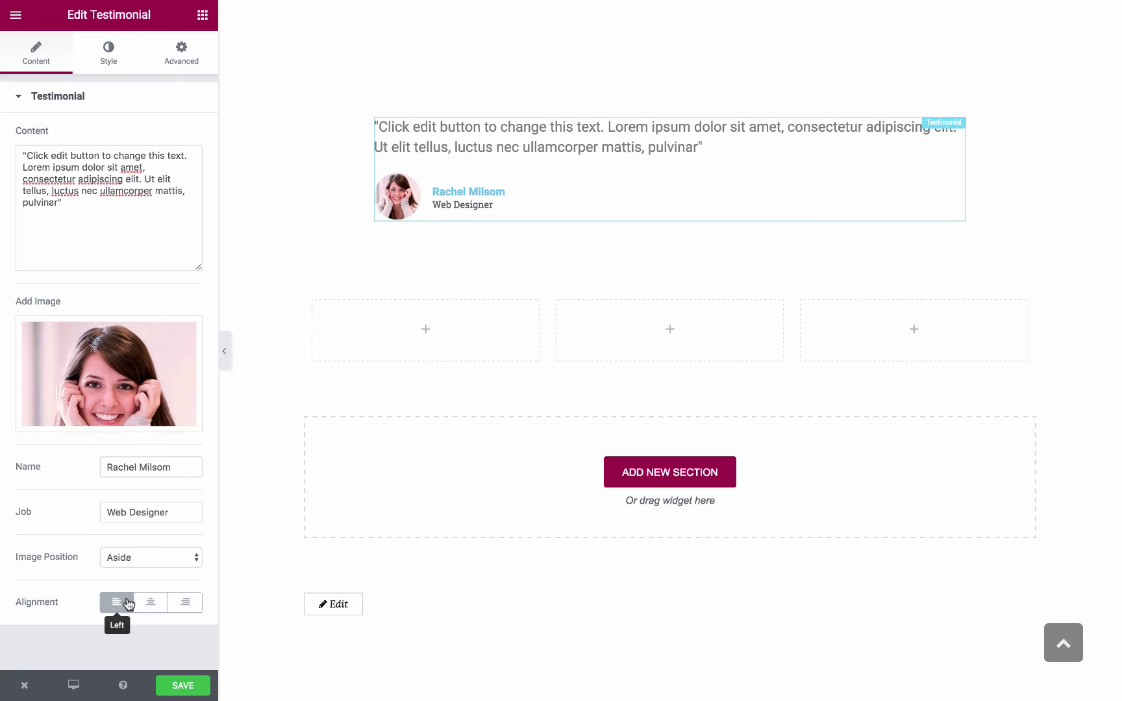
click(149, 602)
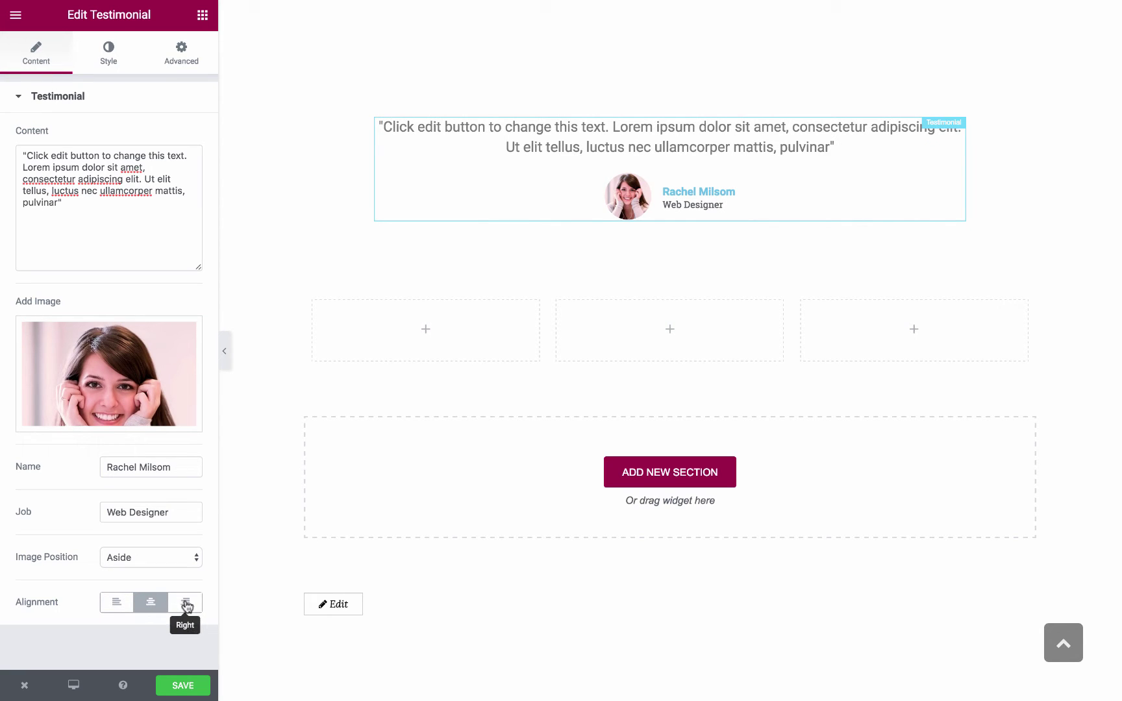
click(183, 603)
click(145, 604)
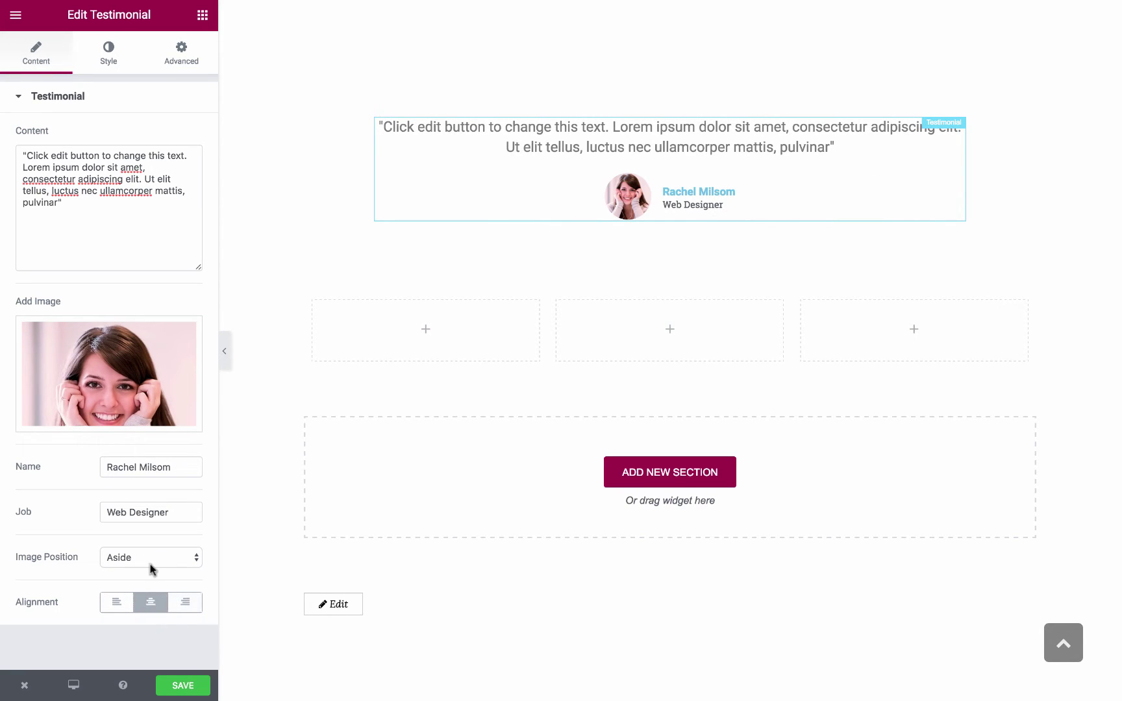
Set Image Position to Top and settle on Center alignment
click(150, 560)
click(140, 571)
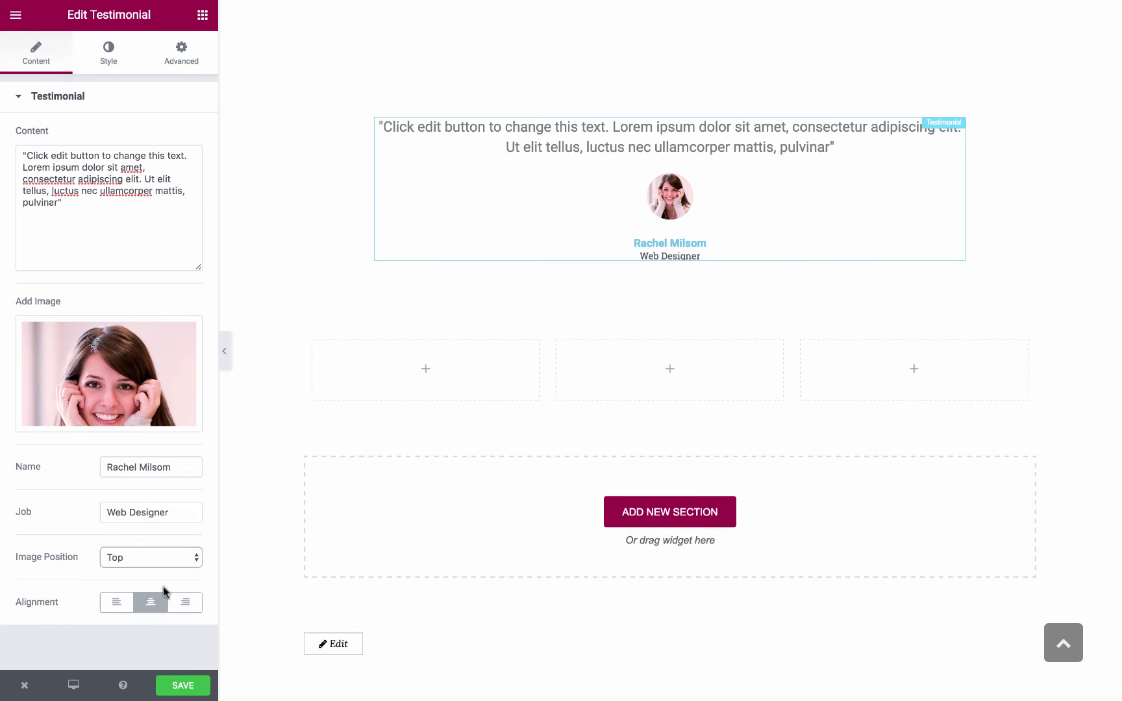
click(116, 602)
click(176, 605)
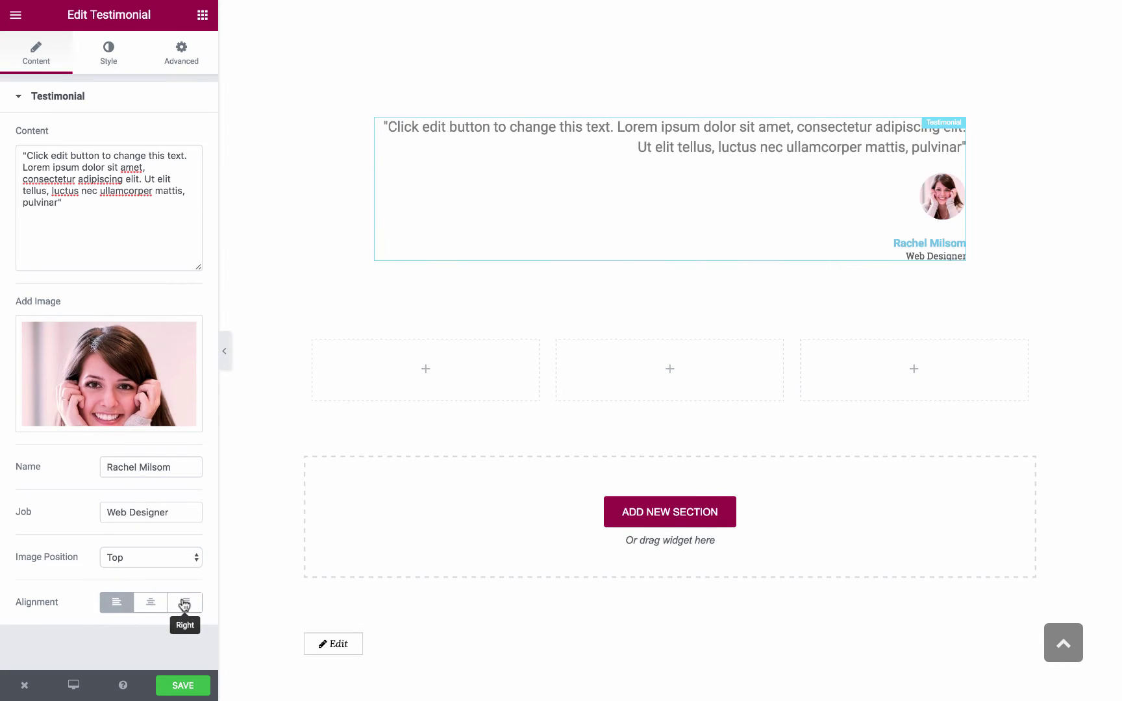
click(156, 604)
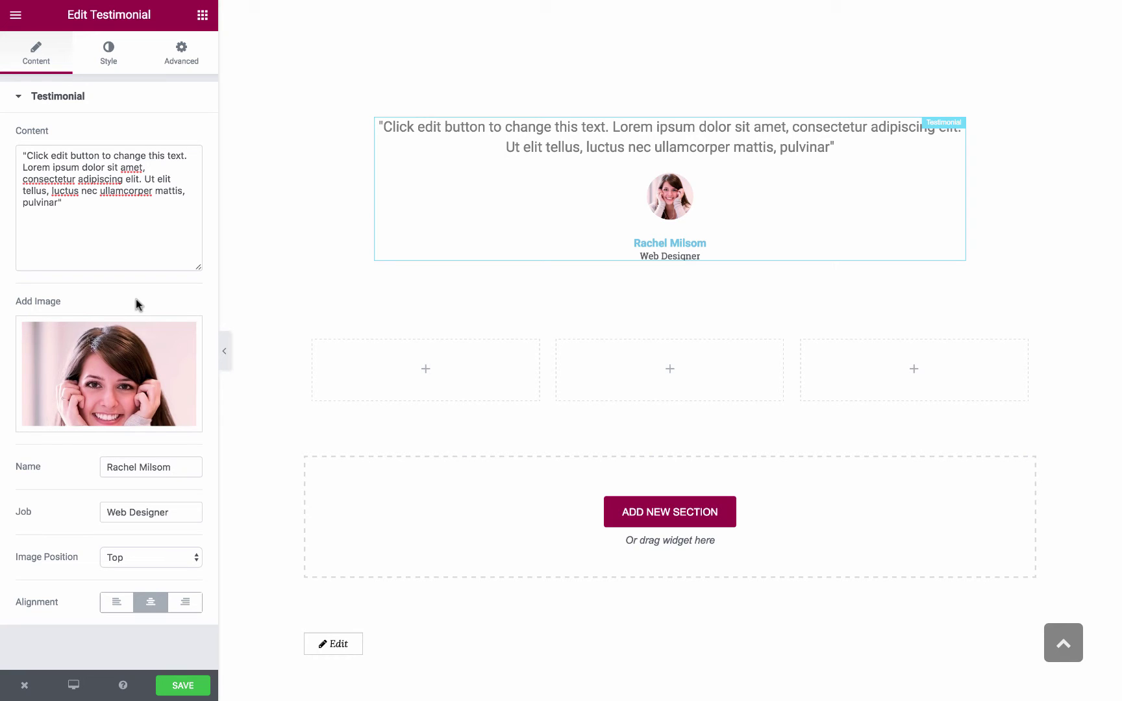
In Style > Content, set the quote's Content Color to light grey
click(116, 52)
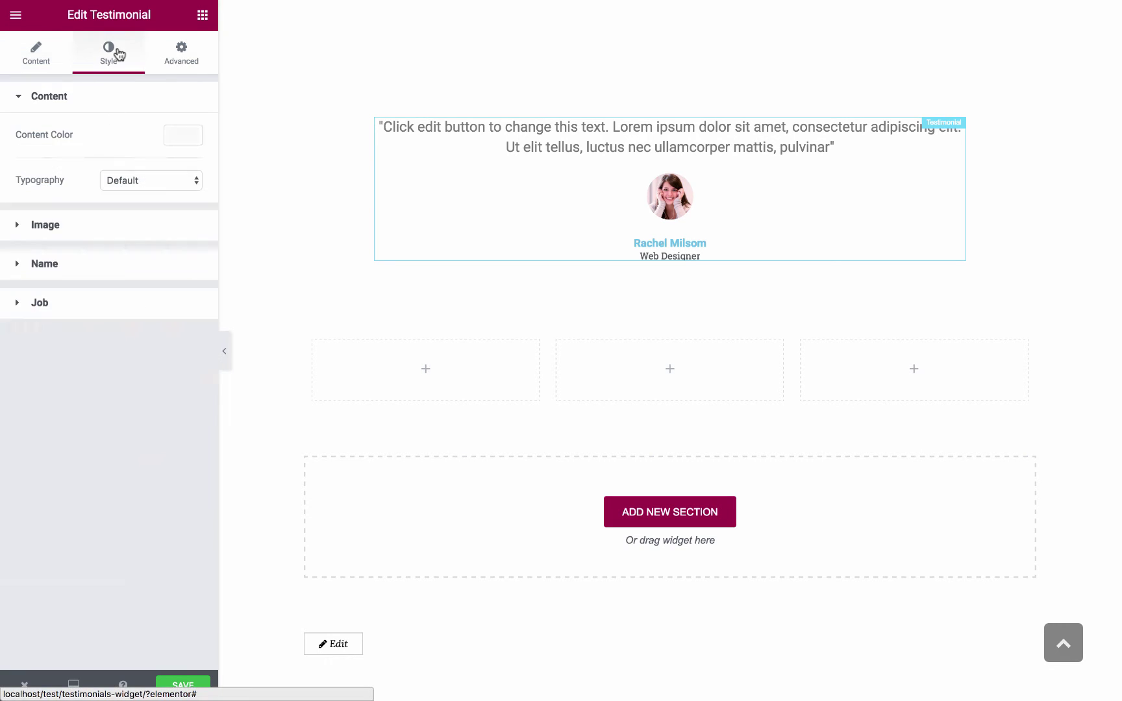
click(121, 102)
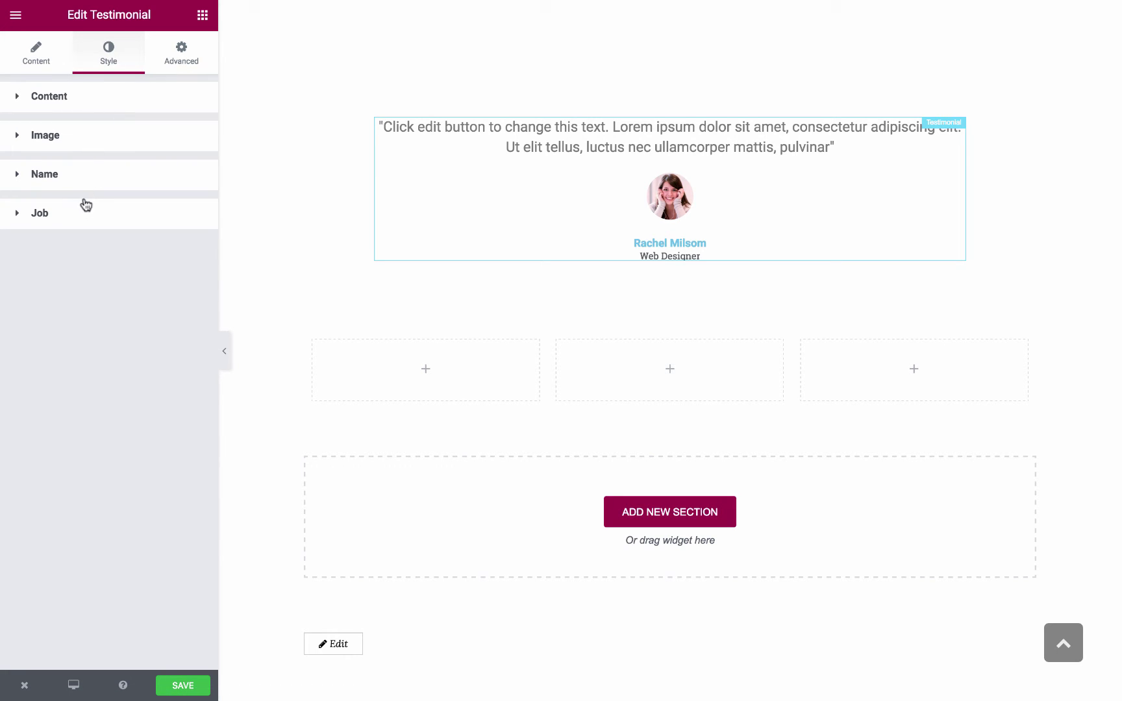
click(88, 104)
click(180, 143)
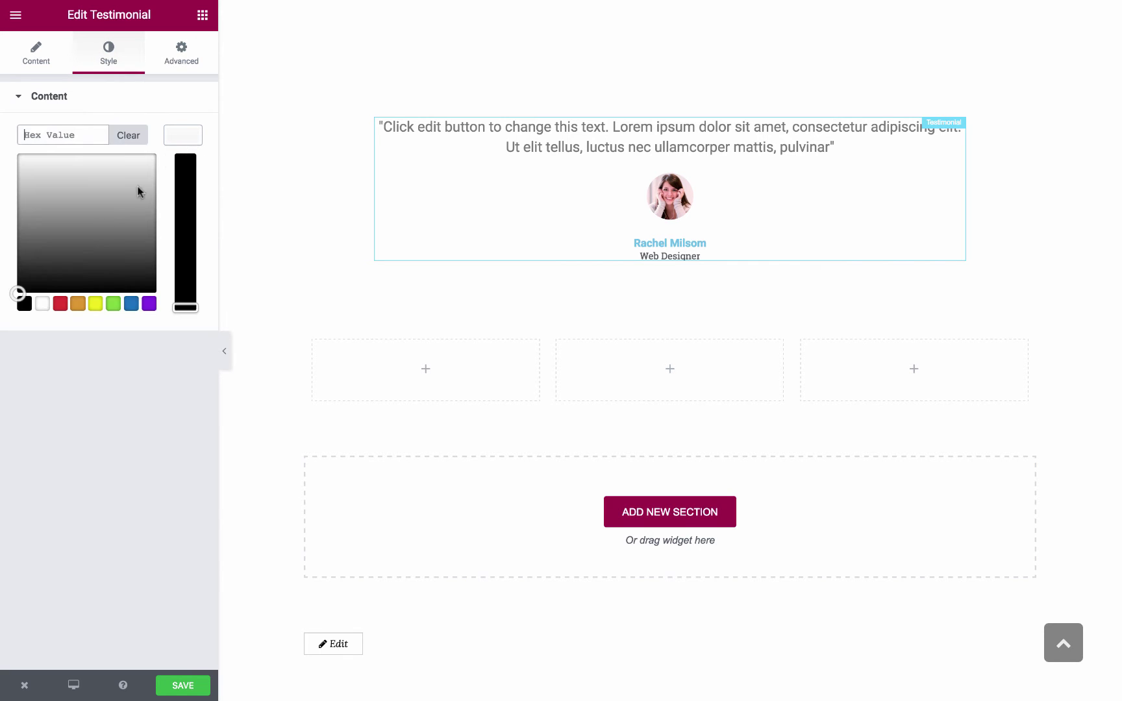
click(76, 242)
drag(76, 243, 32, 218)
click(175, 144)
Switch the quote to custom typography at size 23 in Droid Serif
click(158, 180)
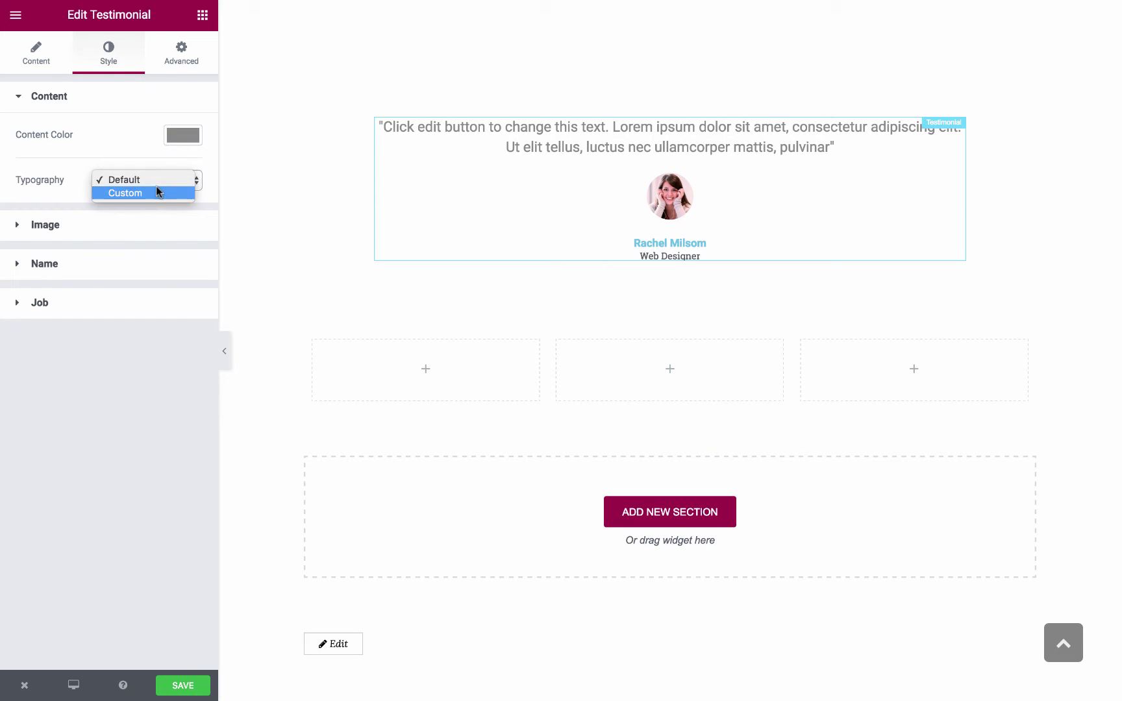
click(155, 193)
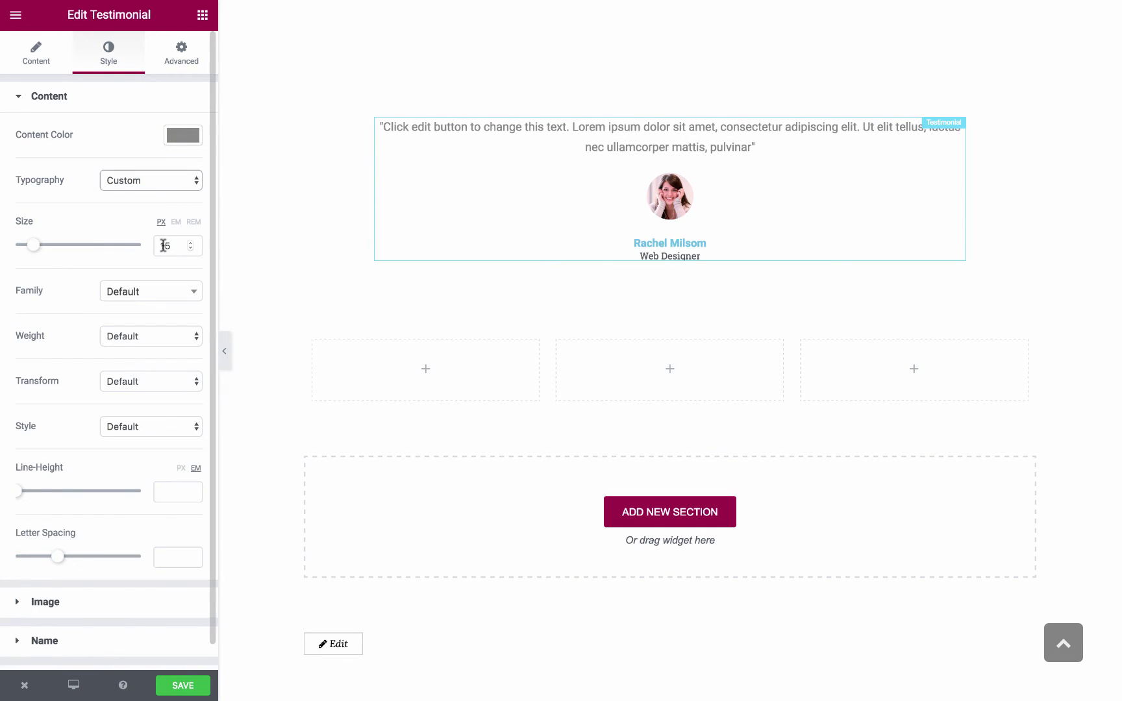
drag(36, 246, 48, 248)
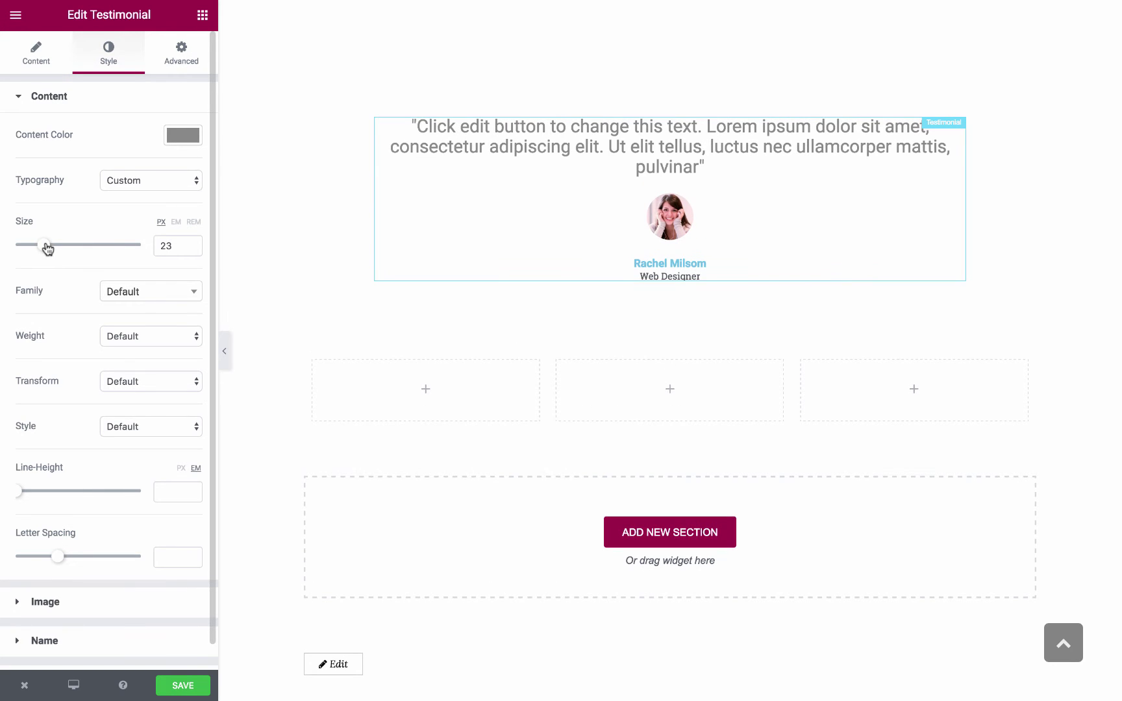
click(145, 293)
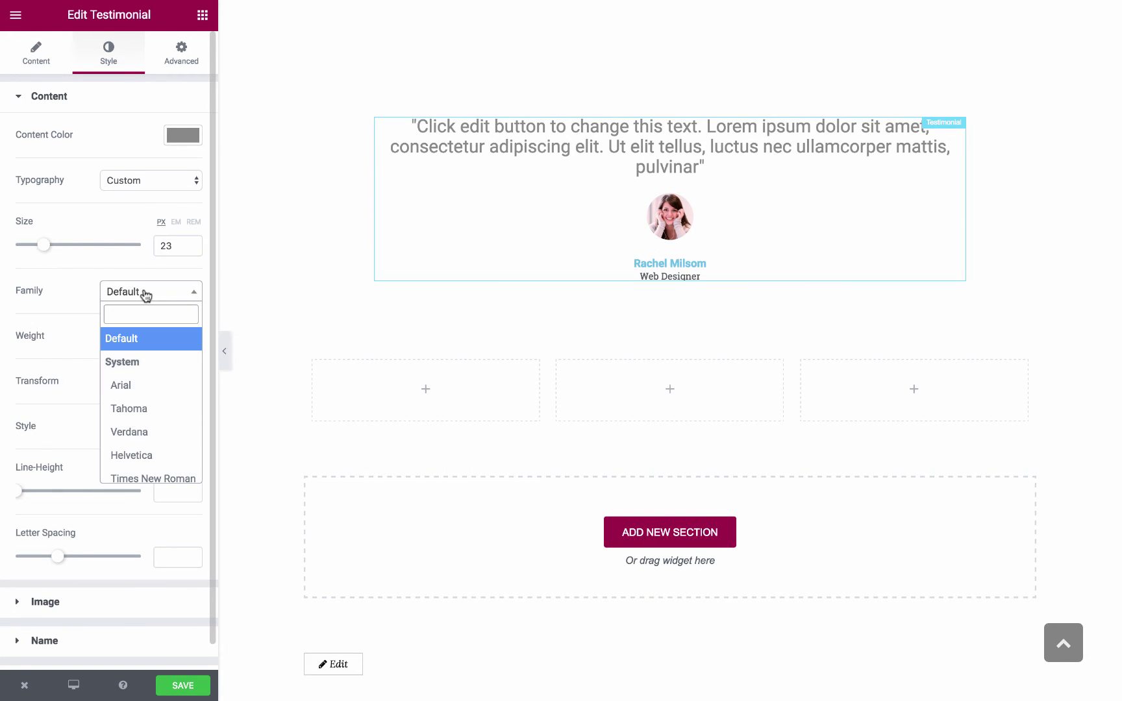
text(droi)
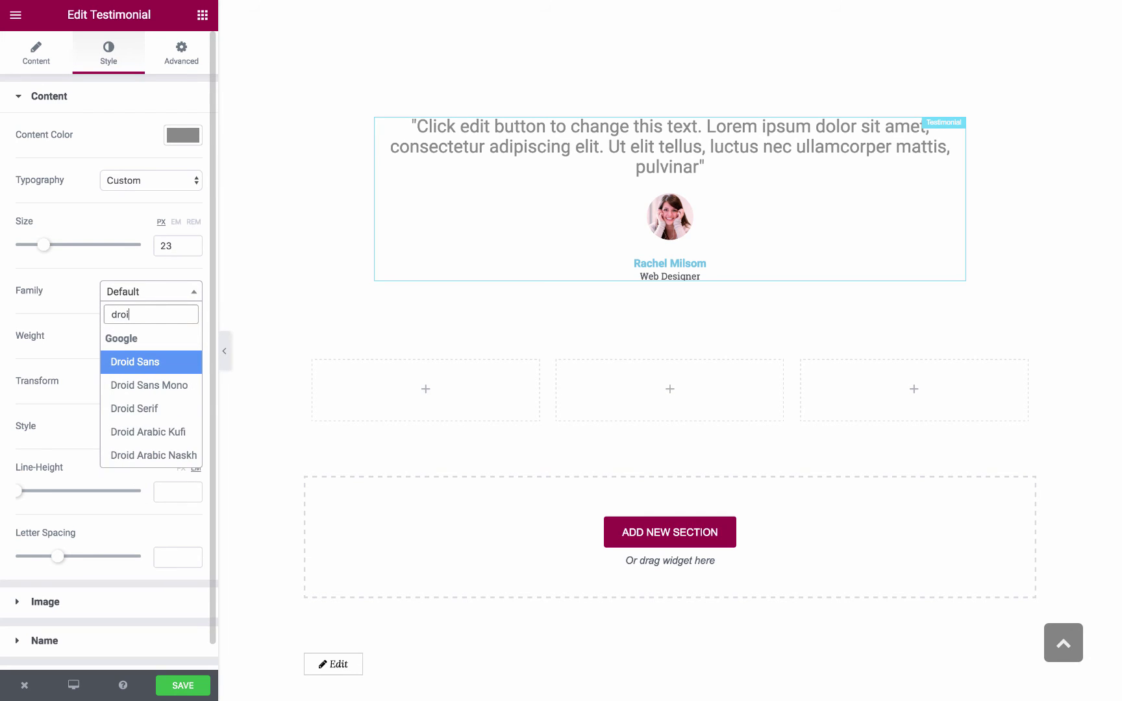
text(d se)
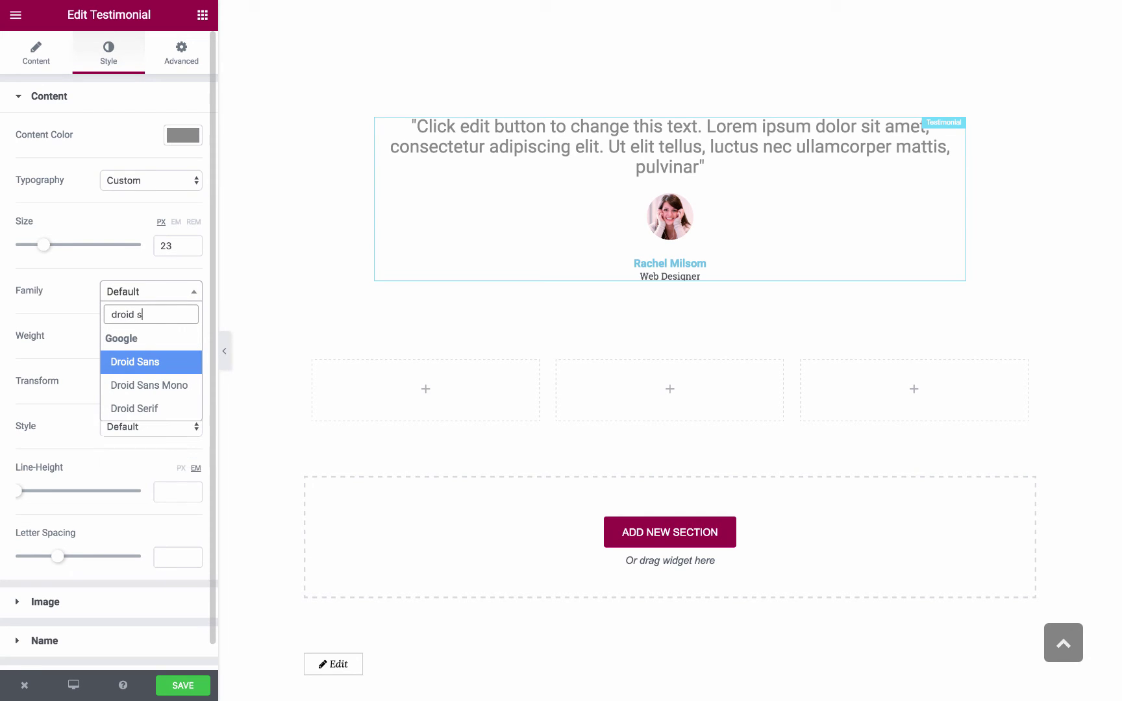
click(144, 361)
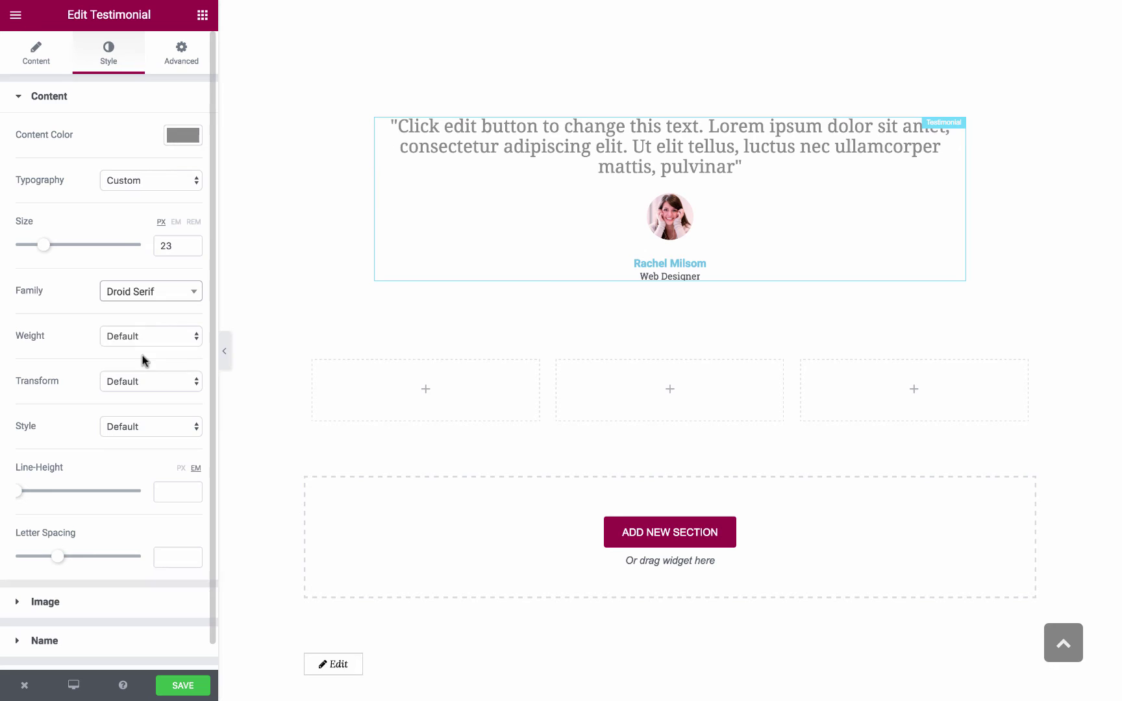
Make the quote italic with 1.5 line height and 0.6 letter spacing
click(144, 341)
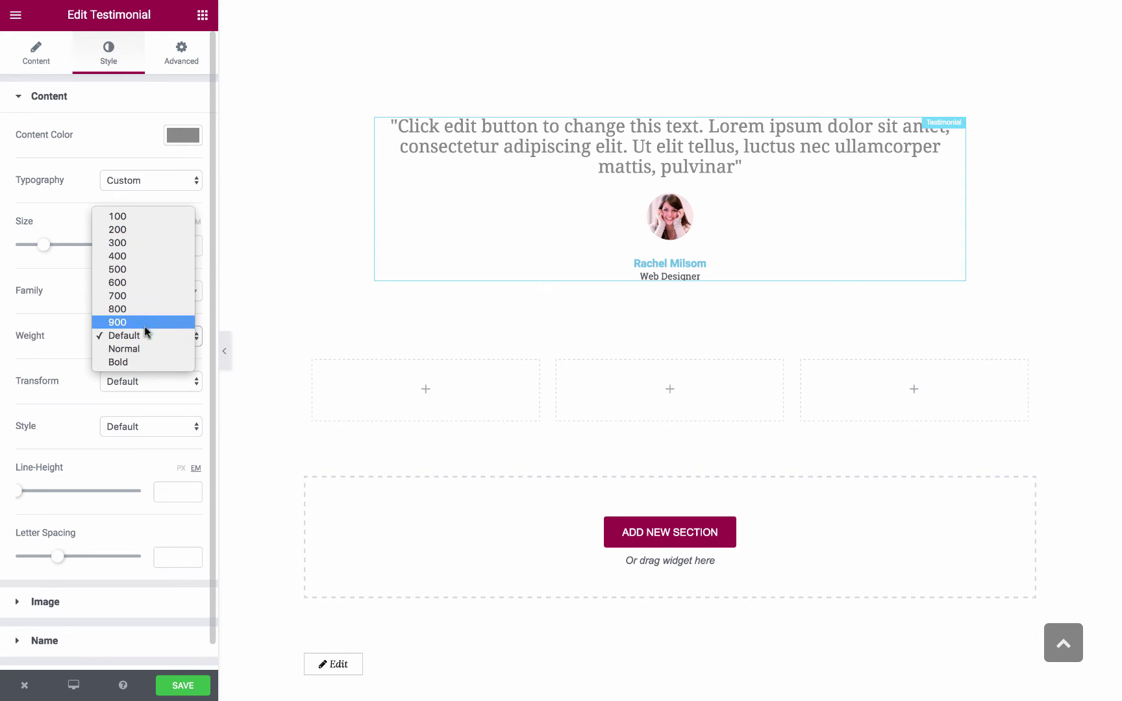
click(142, 334)
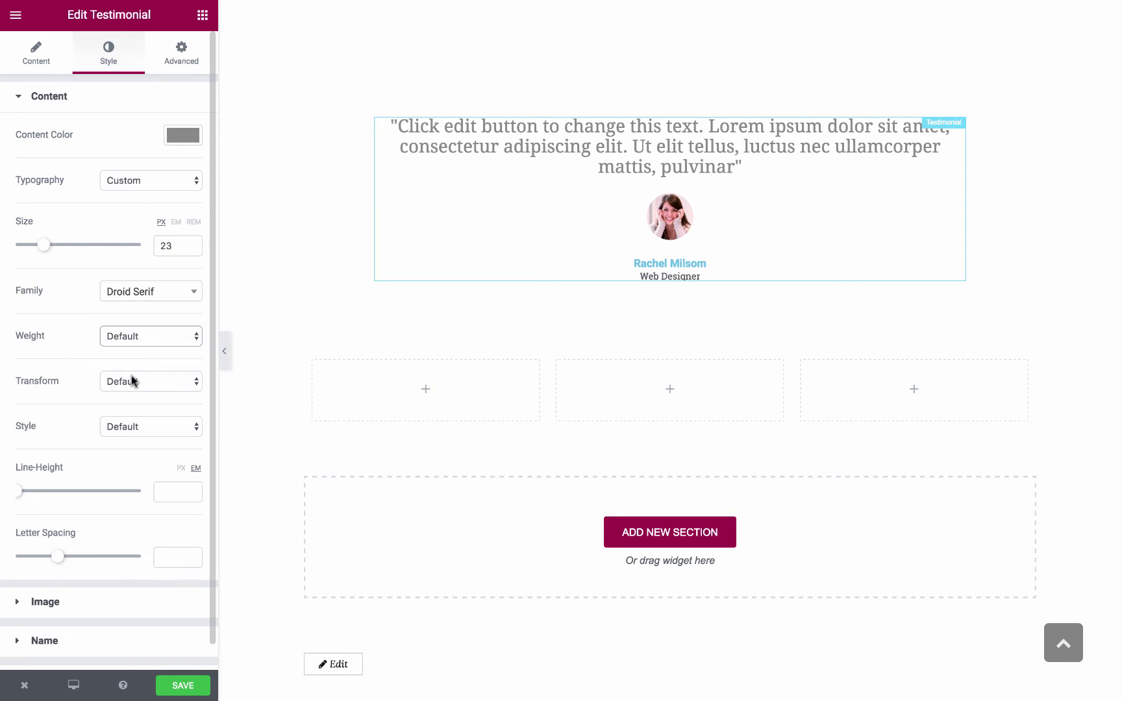
click(132, 380)
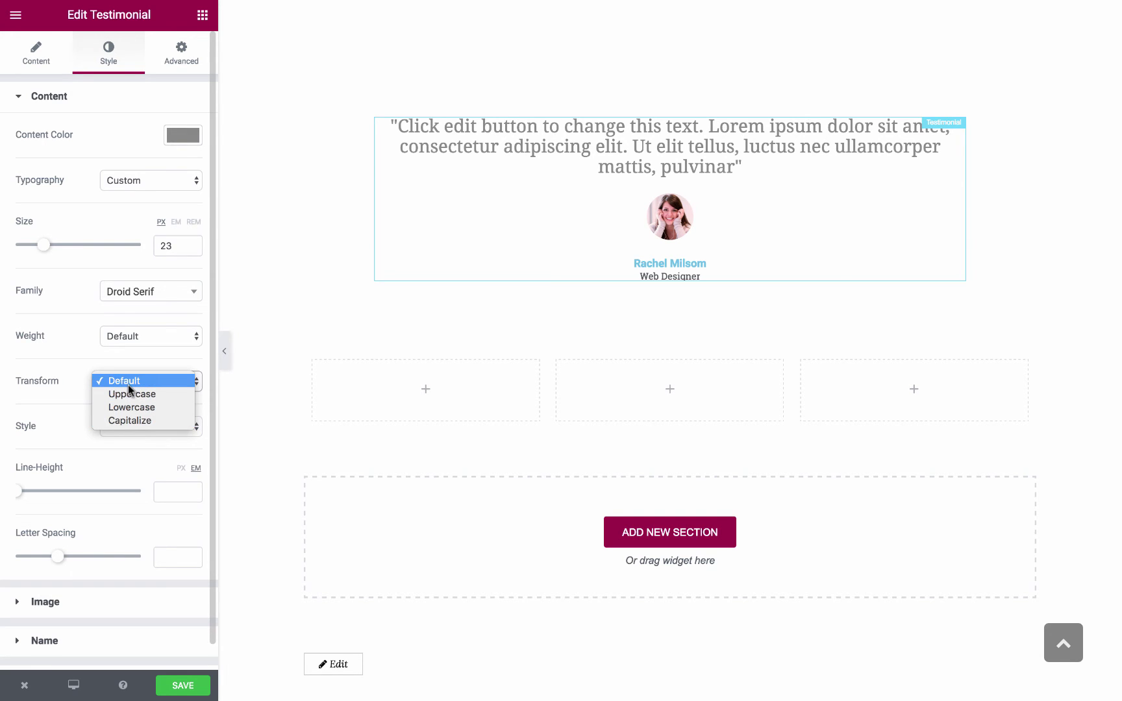
click(128, 385)
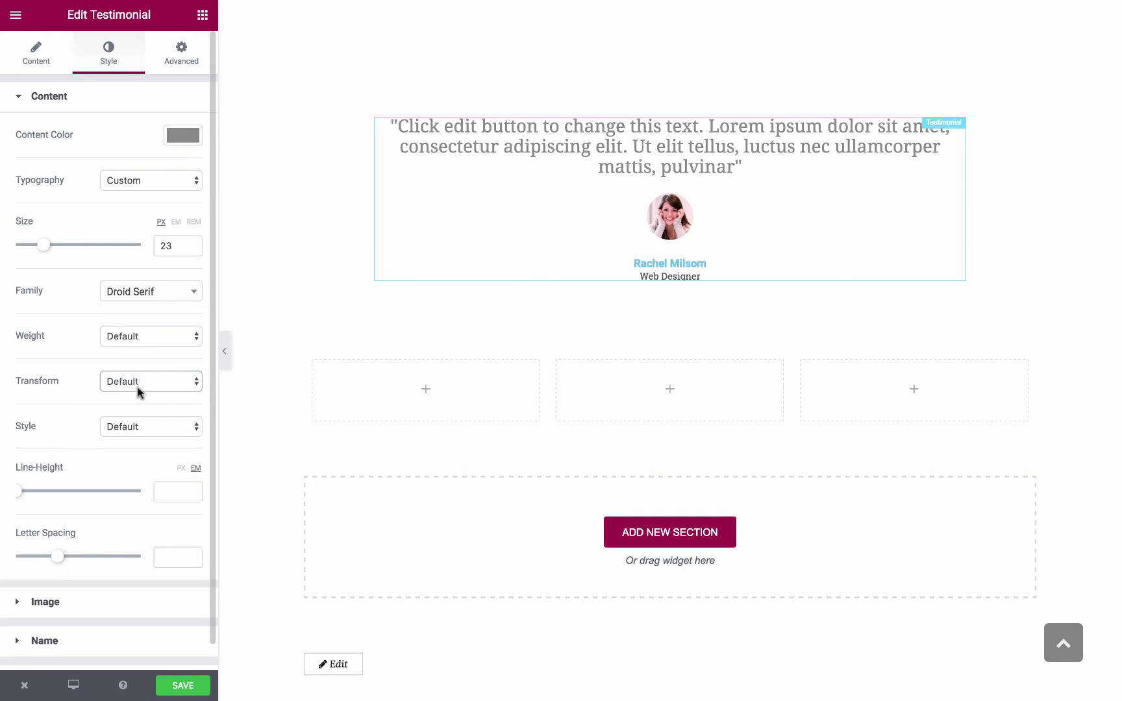
click(150, 426)
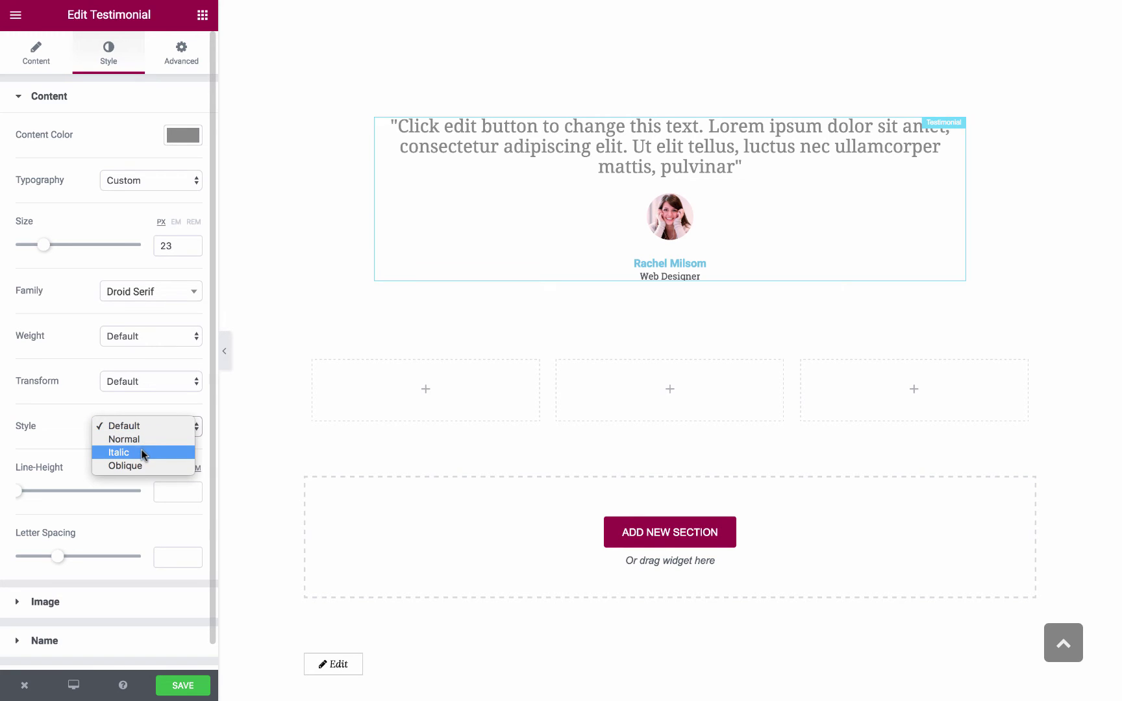
click(141, 452)
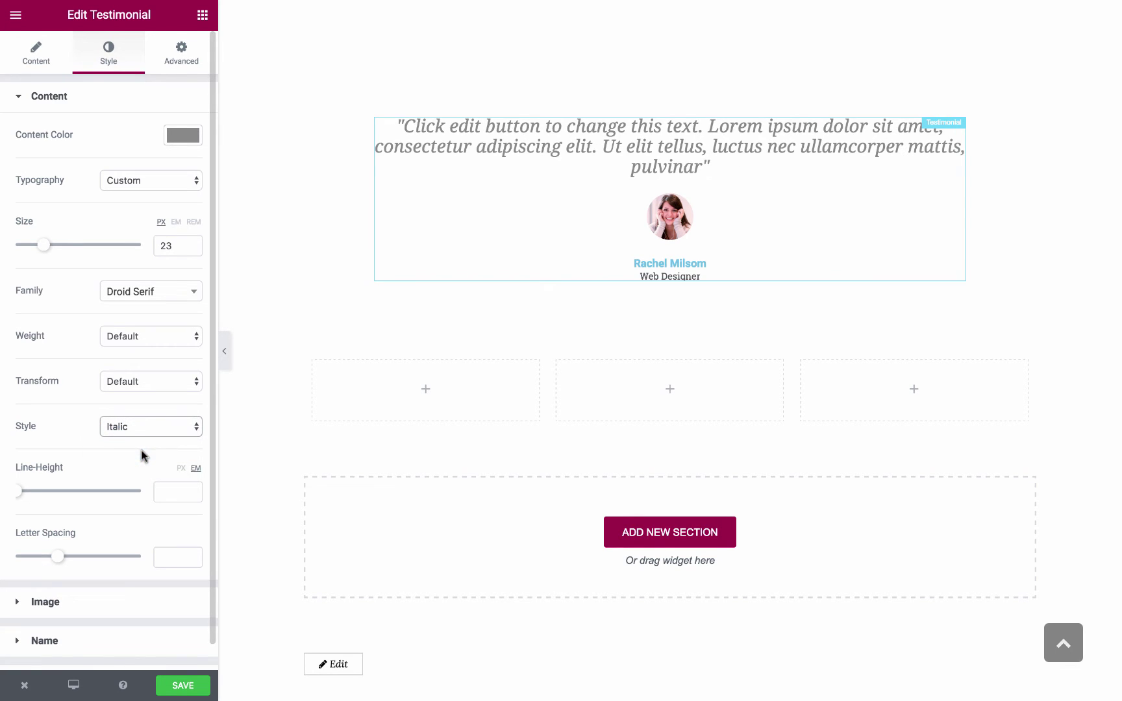
drag(19, 491, 37, 495)
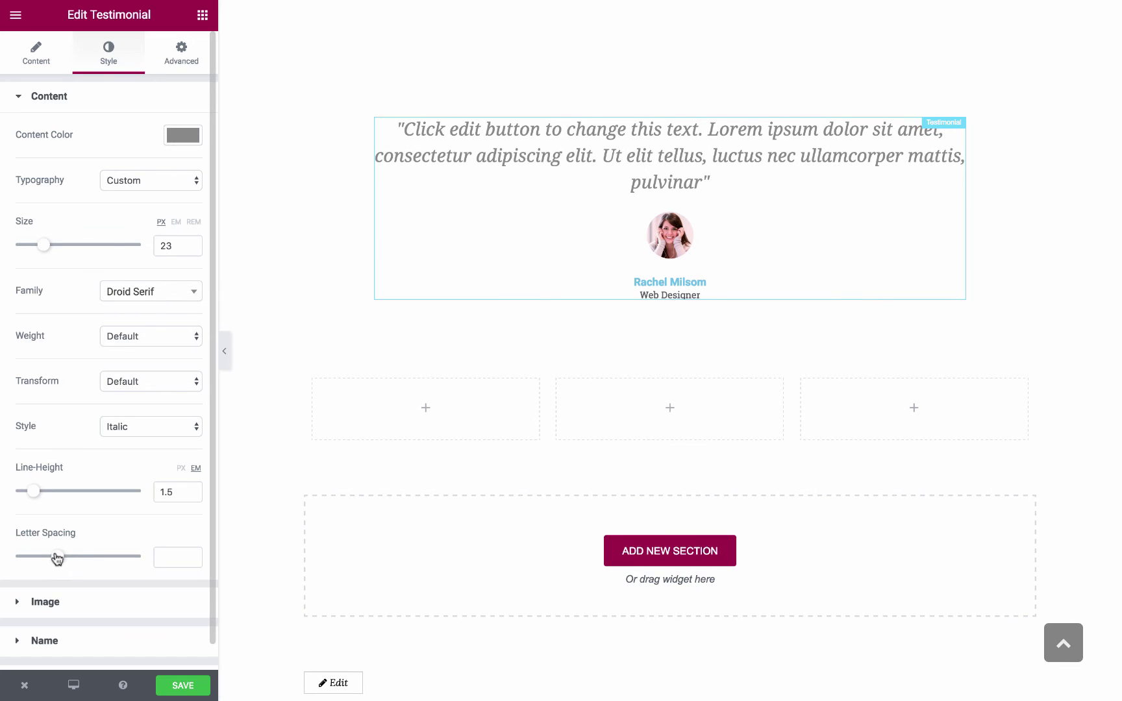
mouse_move(57, 558)
mouse_down()
mouse_move(82, 560)
mouse_move(57, 559)
mouse_up()
Expand the Image style settings and increase the photo's image size to 109
click(56, 105)
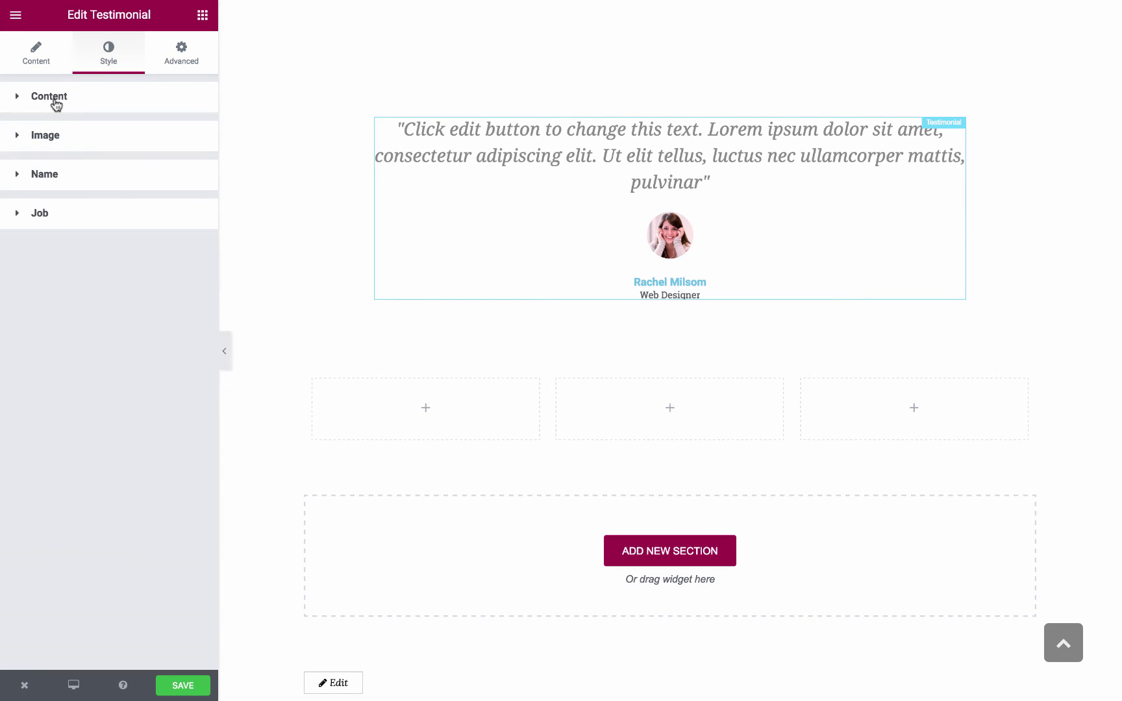
click(57, 135)
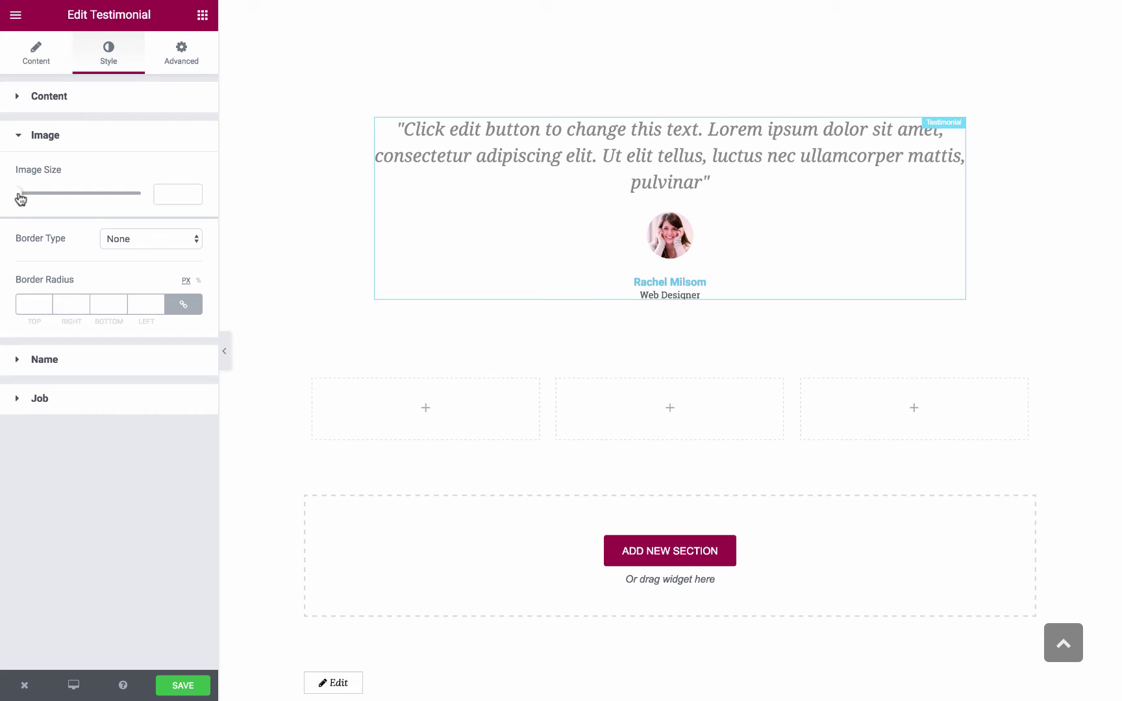
drag(21, 199, 82, 195)
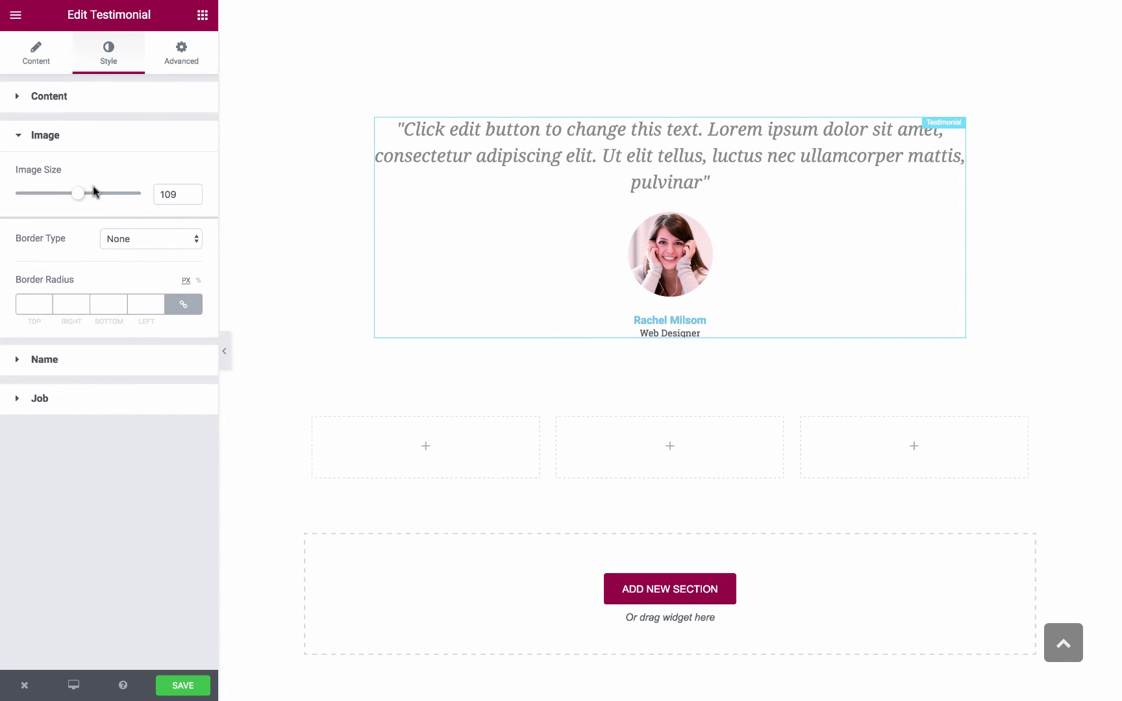
click(120, 239)
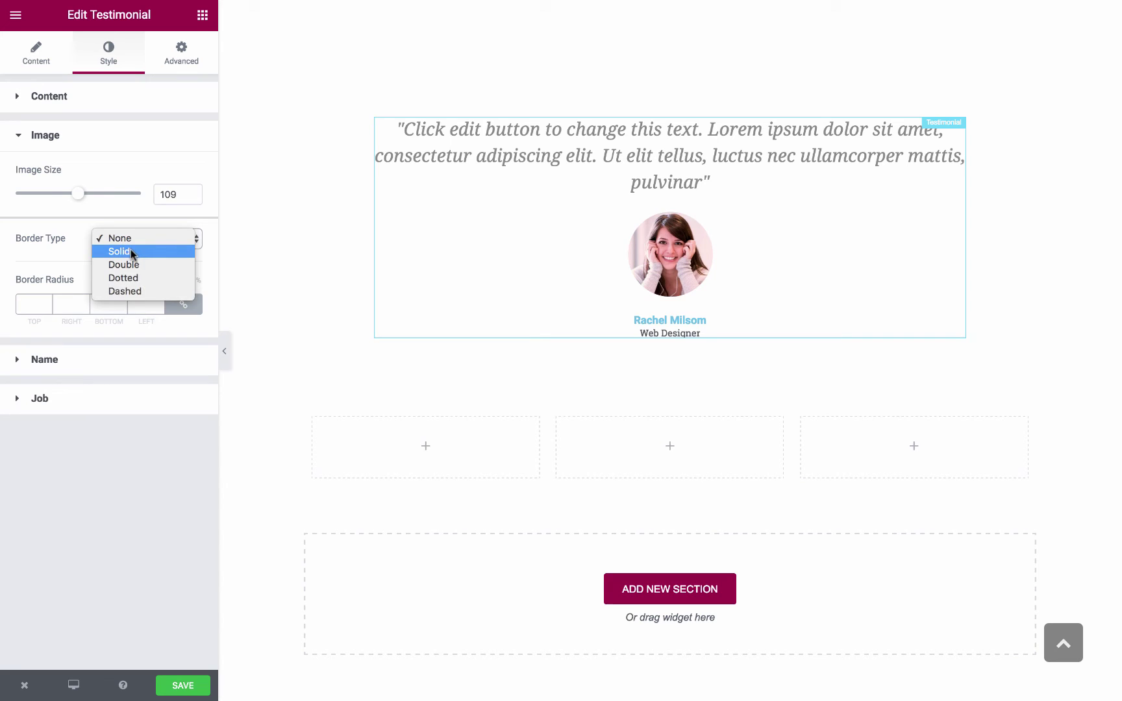
Give the photo a solid 6 px border in light grey (#c6c6c6)
click(130, 252)
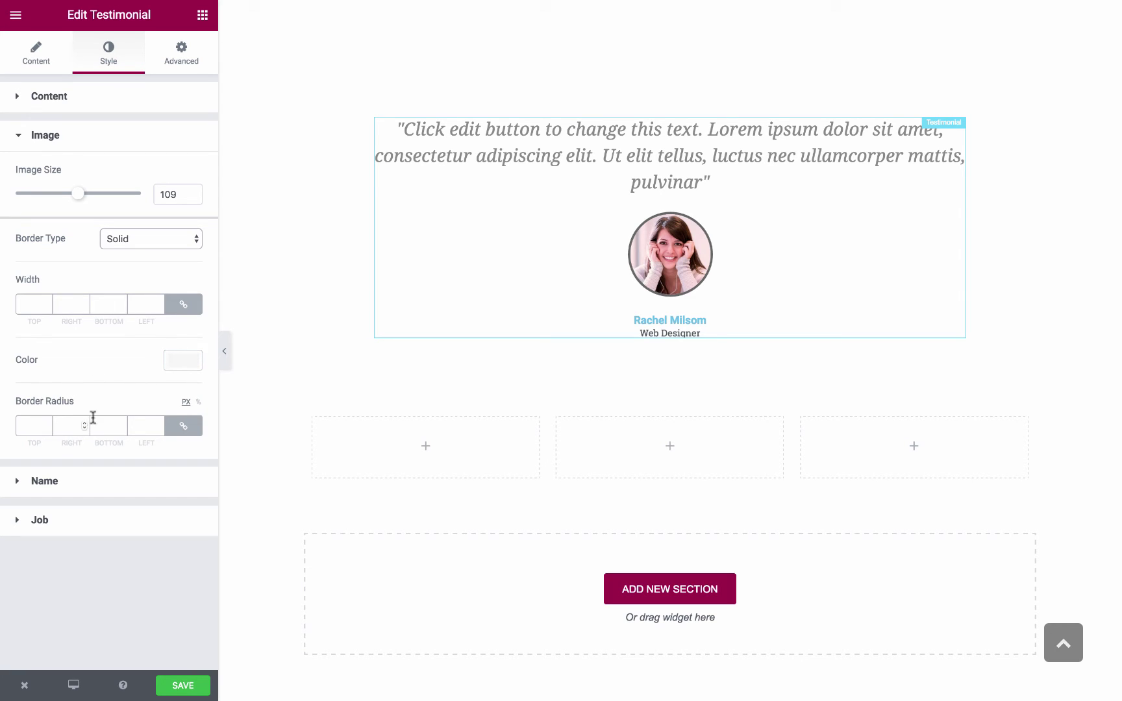
click(102, 309)
text(6)
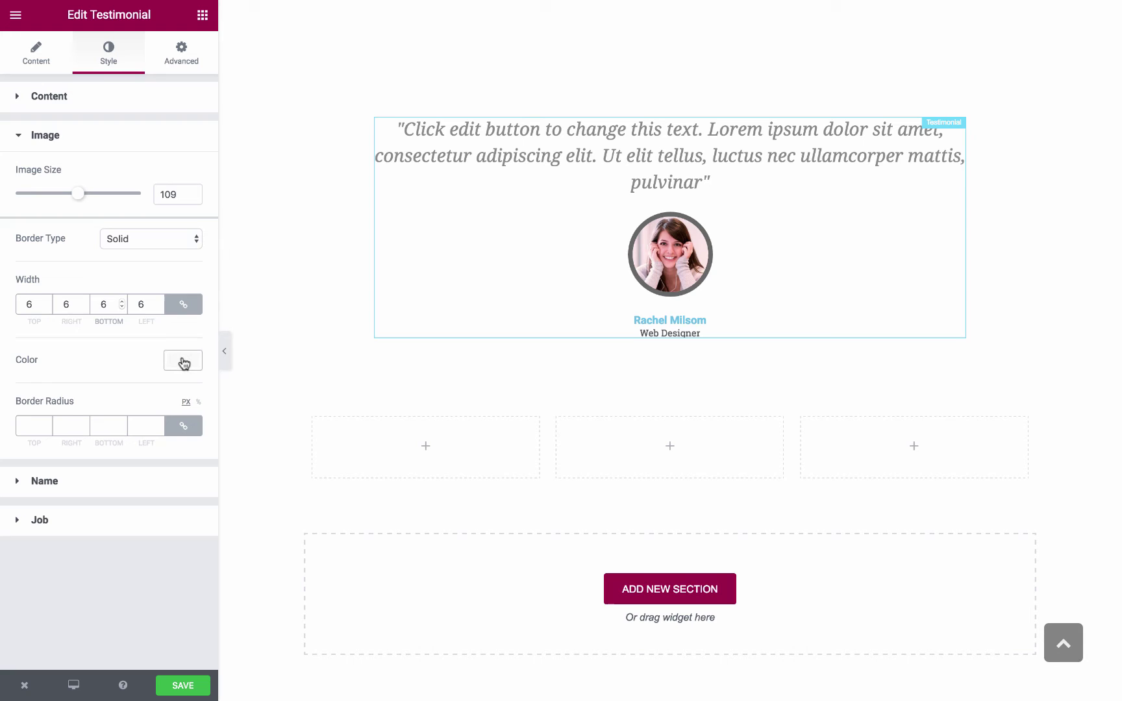
click(183, 362)
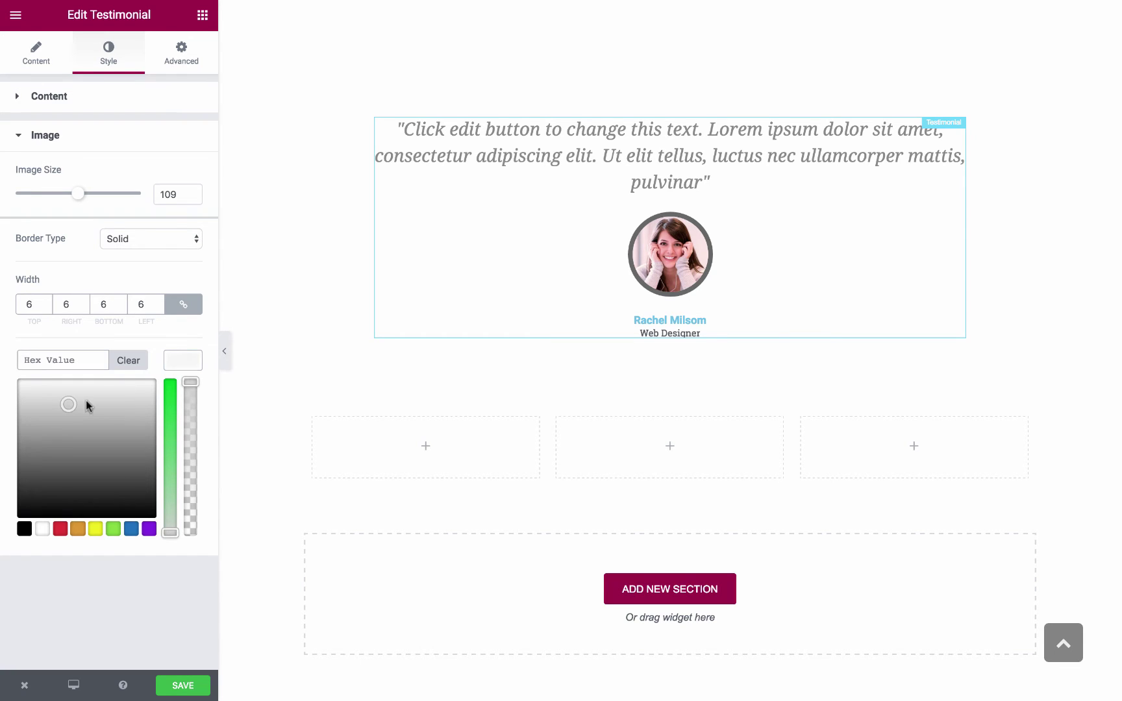
click(47, 422)
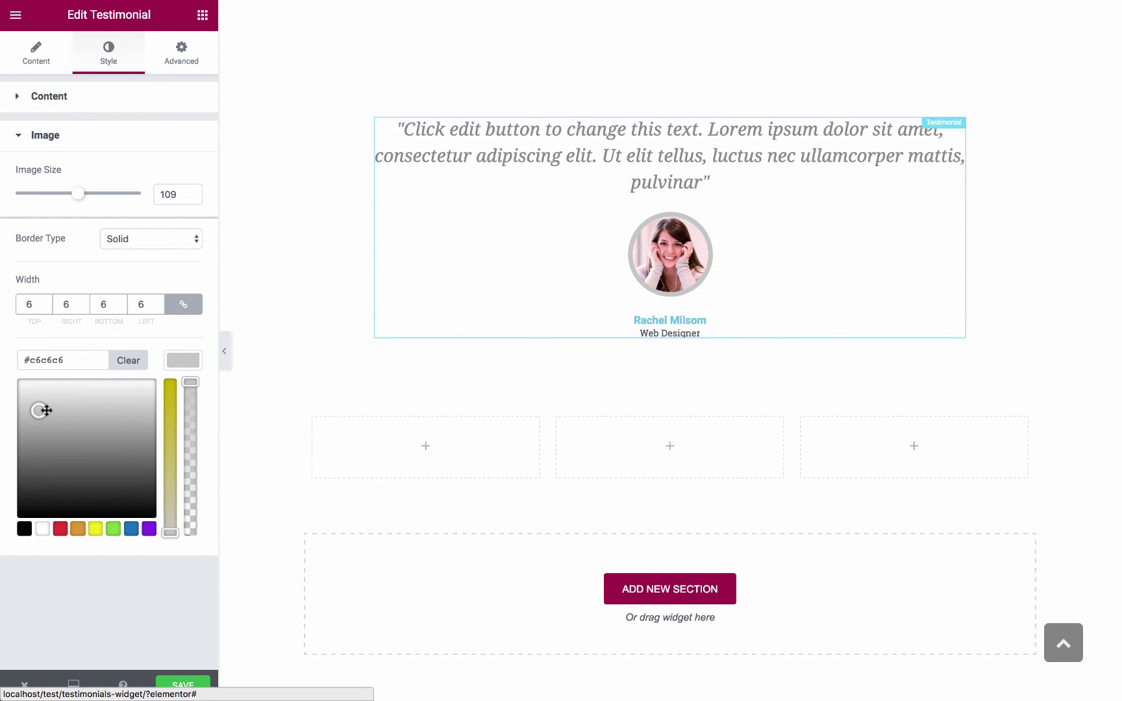
click(184, 361)
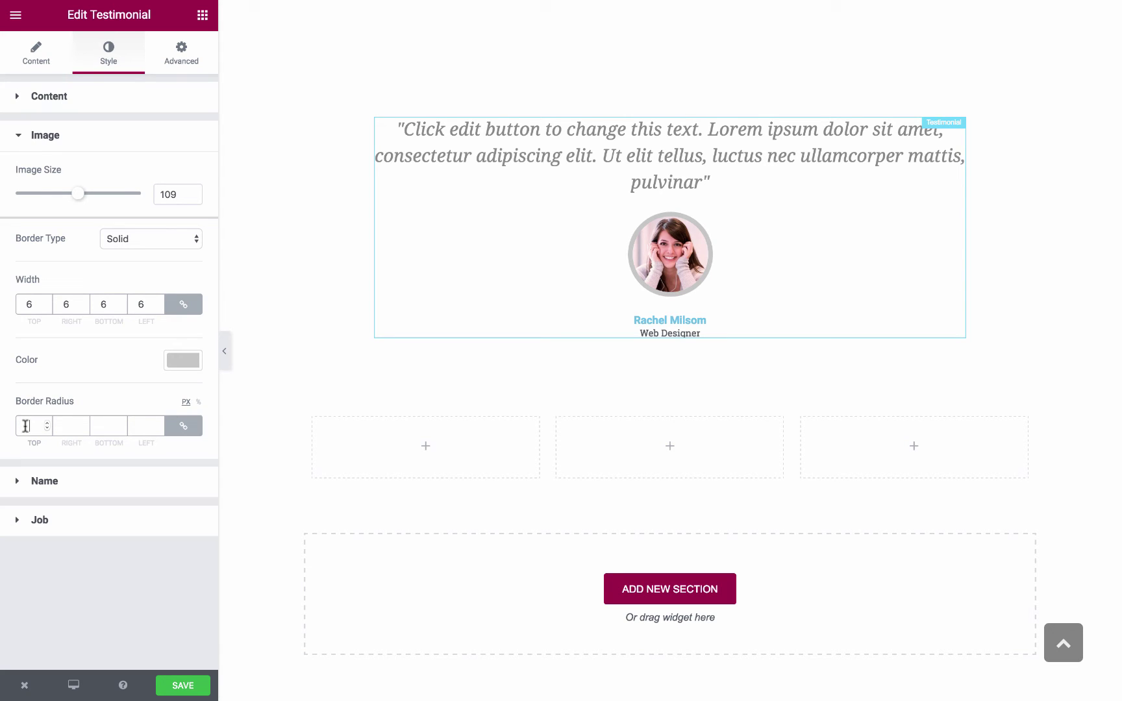
Set the photo's border radius to 100 on every corner, making it circular
text(0)
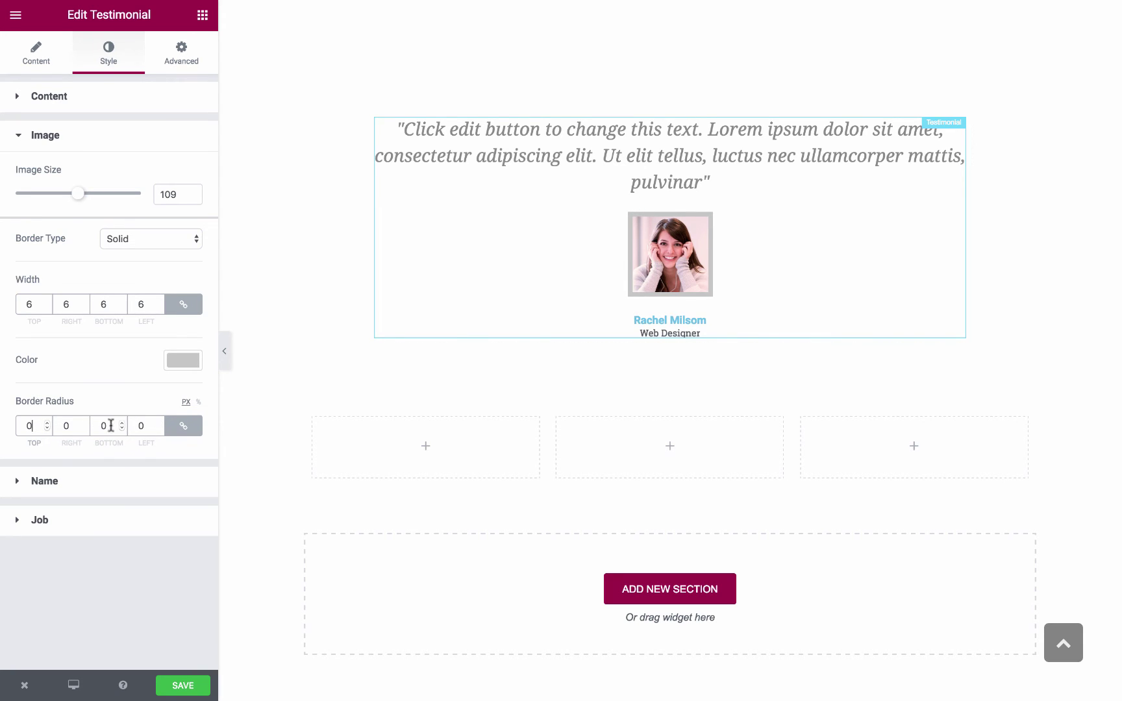
click(68, 425)
text(20)
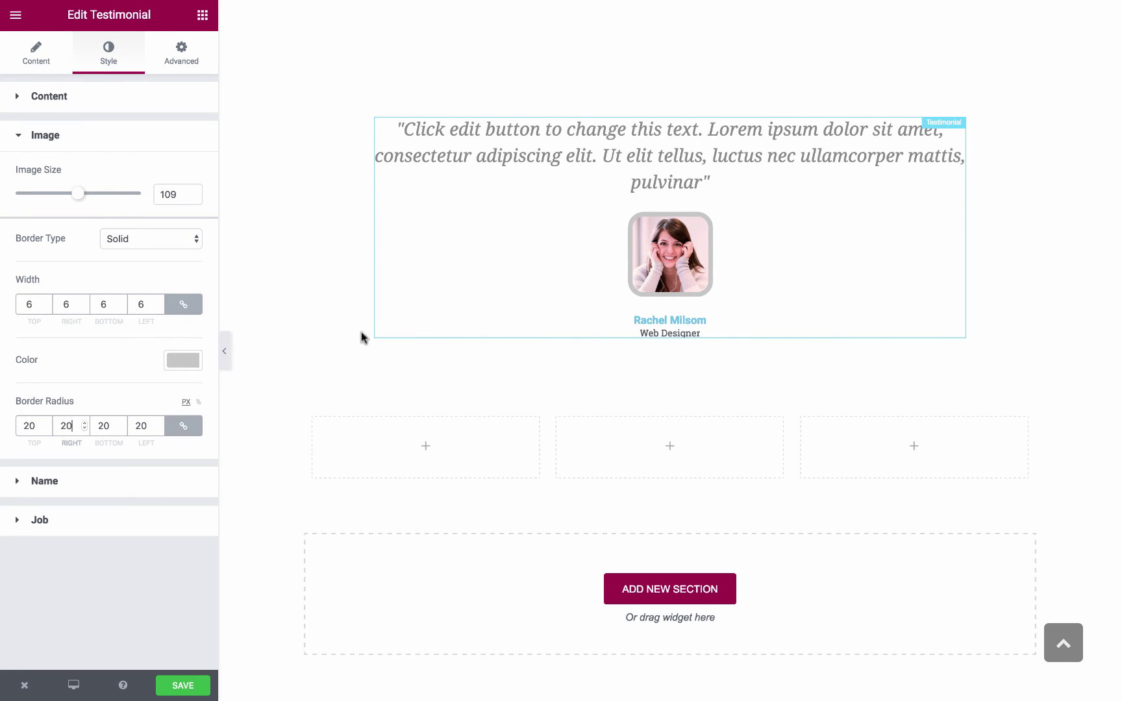
double_click(148, 422)
text(100)
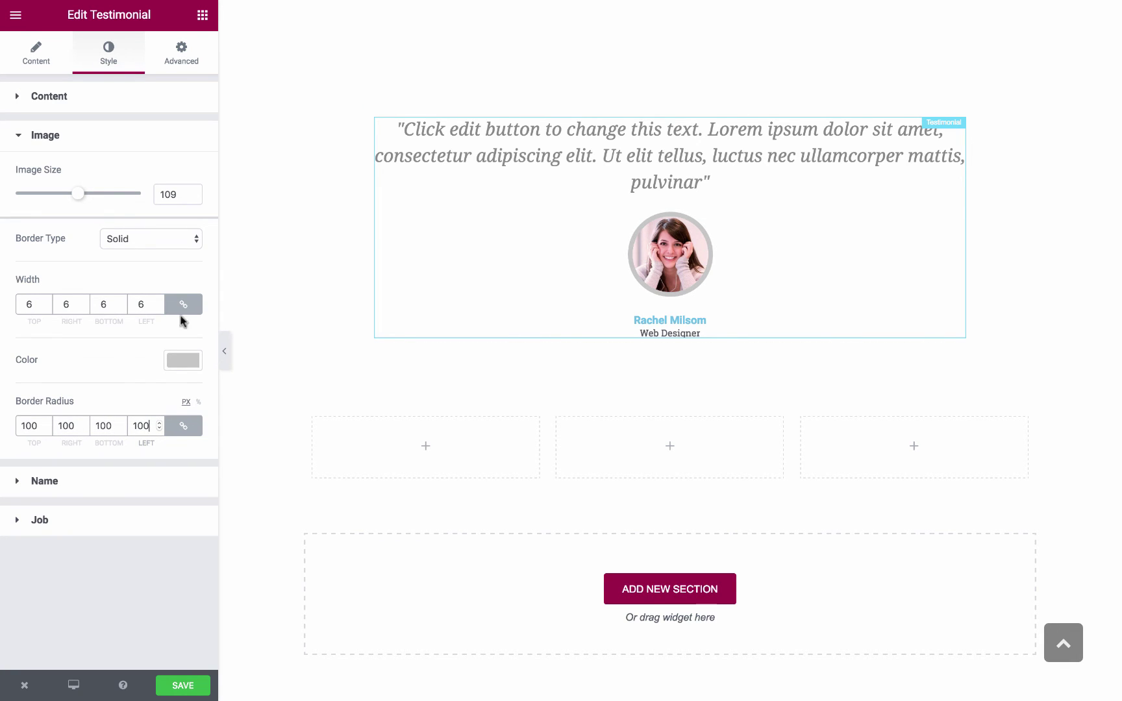
Open the Name style settings and give the name a dark grey colour
click(82, 481)
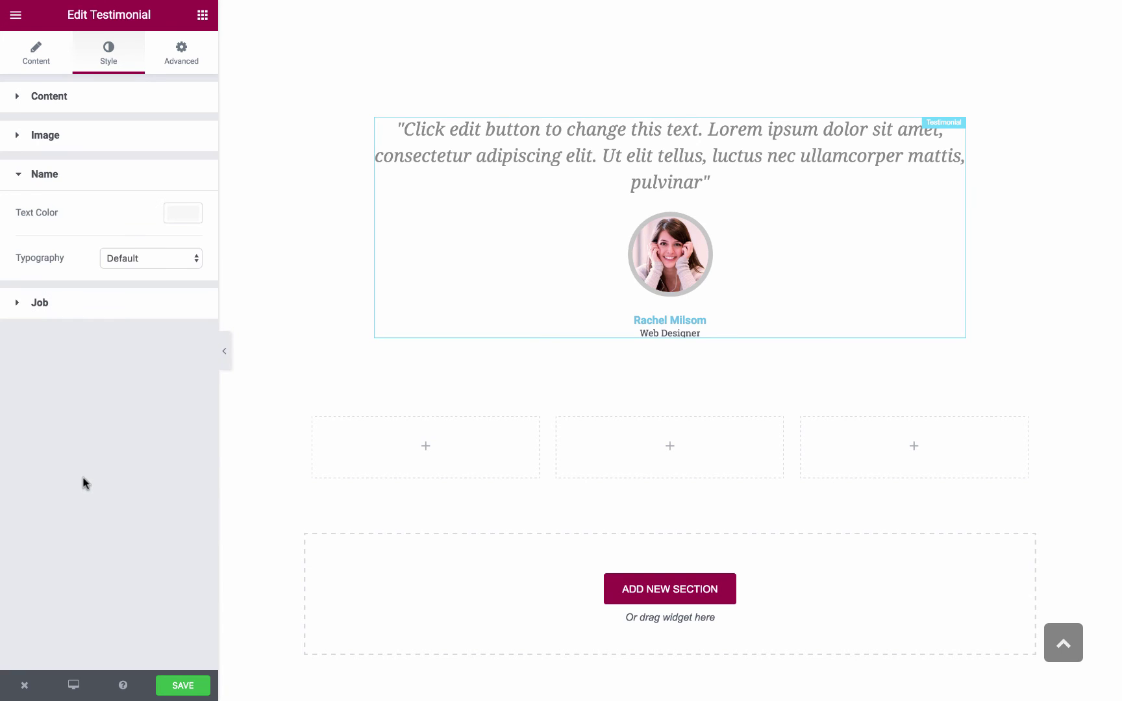
click(184, 215)
drag(85, 271, 40, 315)
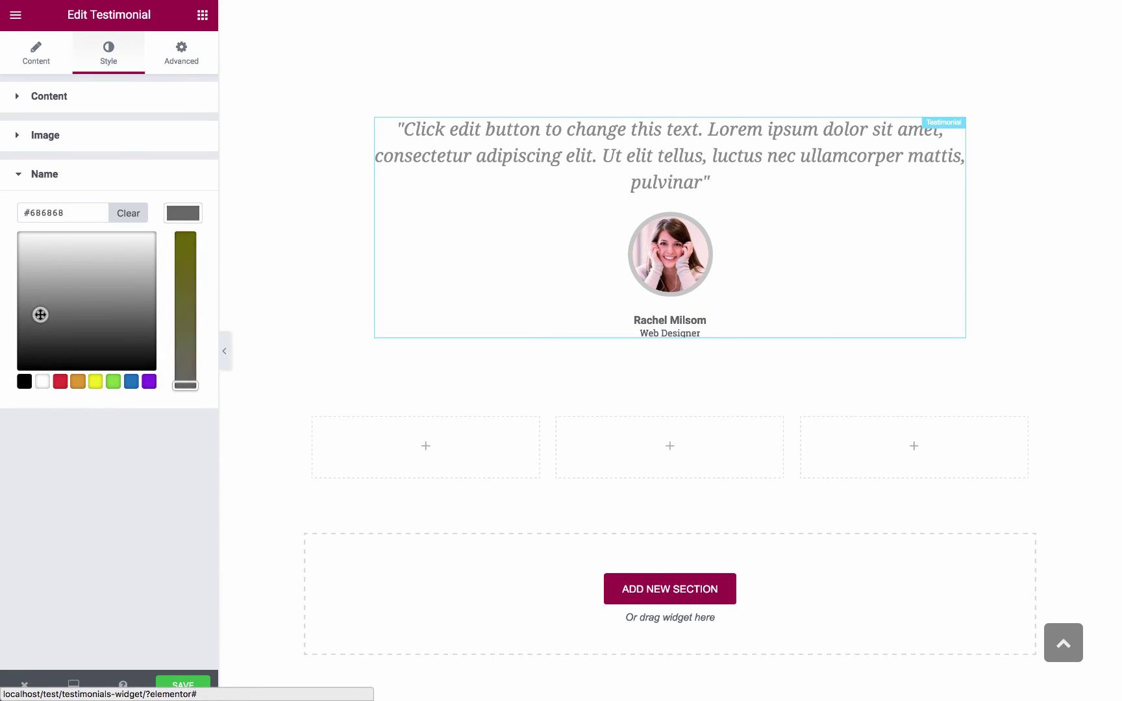
click(179, 221)
Set the name to custom typography at 17 px with weight 500
click(166, 261)
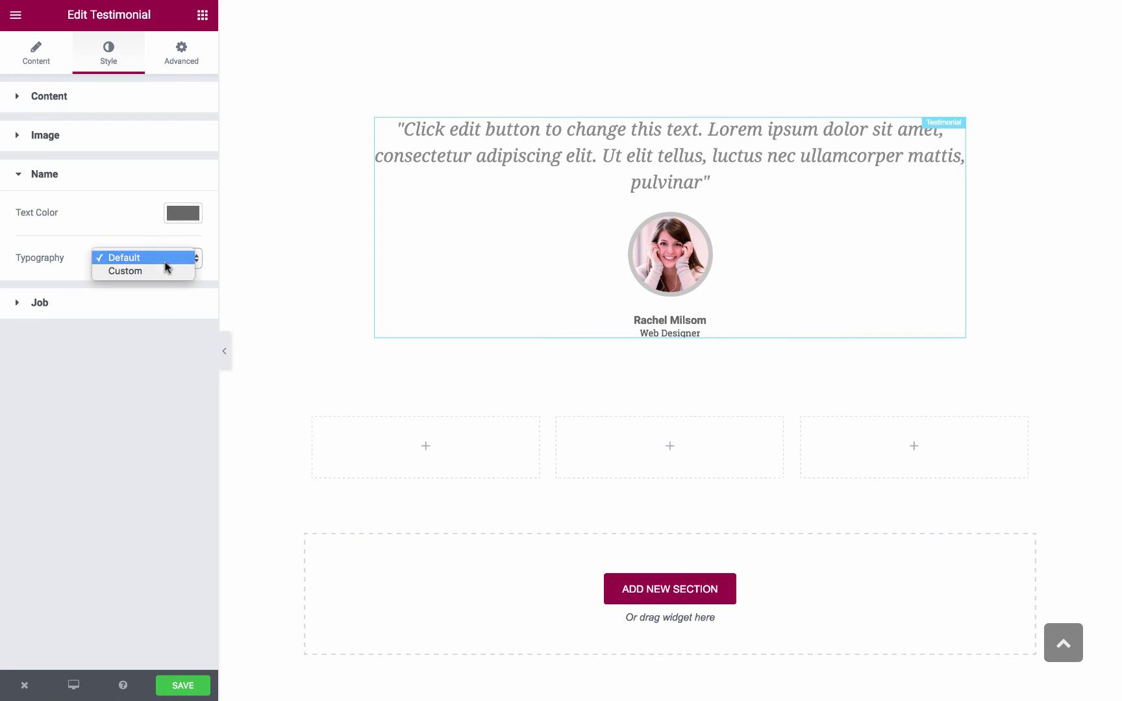
click(154, 276)
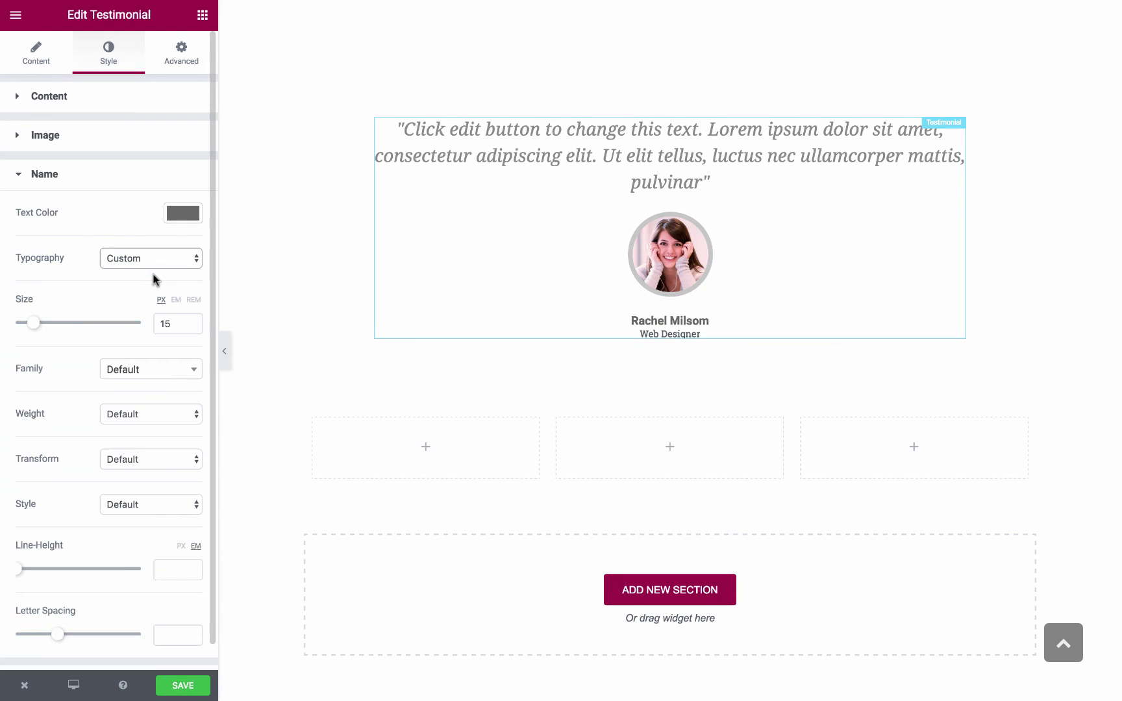
drag(33, 322, 36, 323)
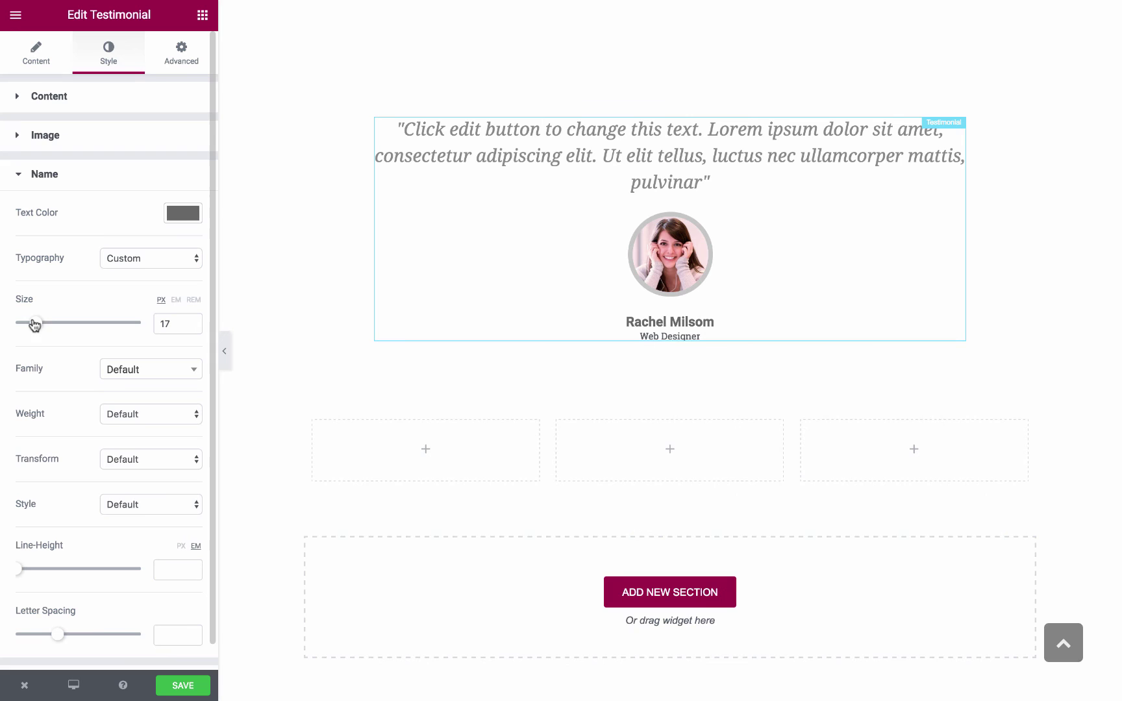
click(120, 380)
click(120, 379)
click(117, 407)
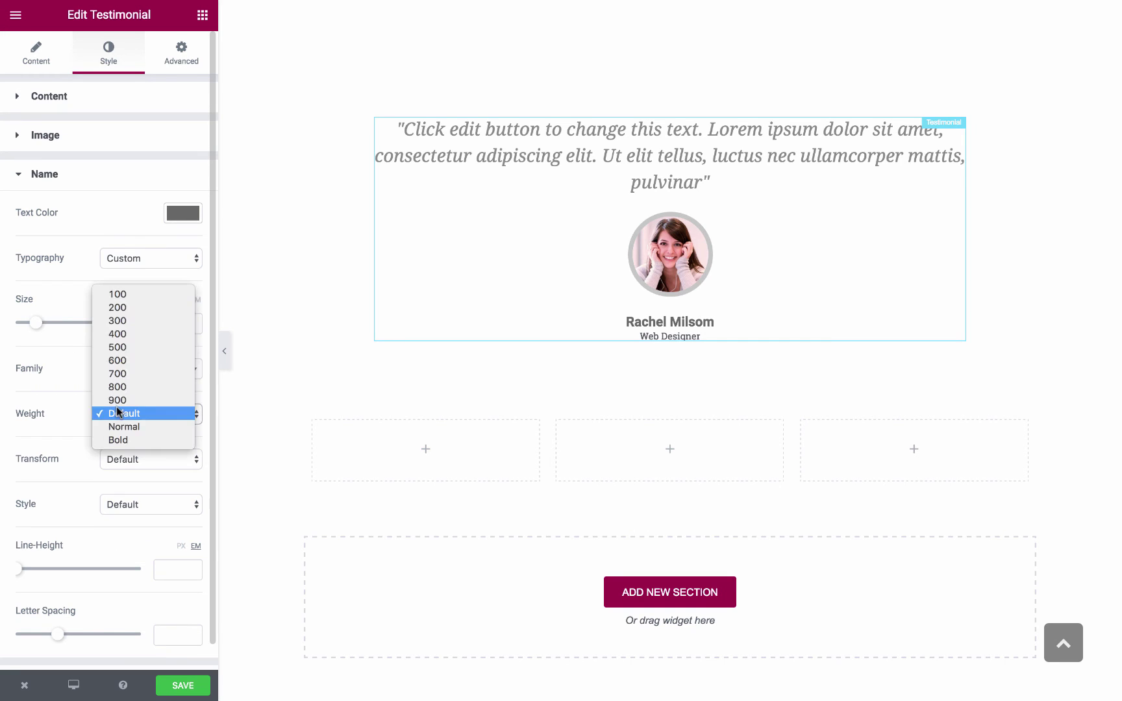
click(135, 347)
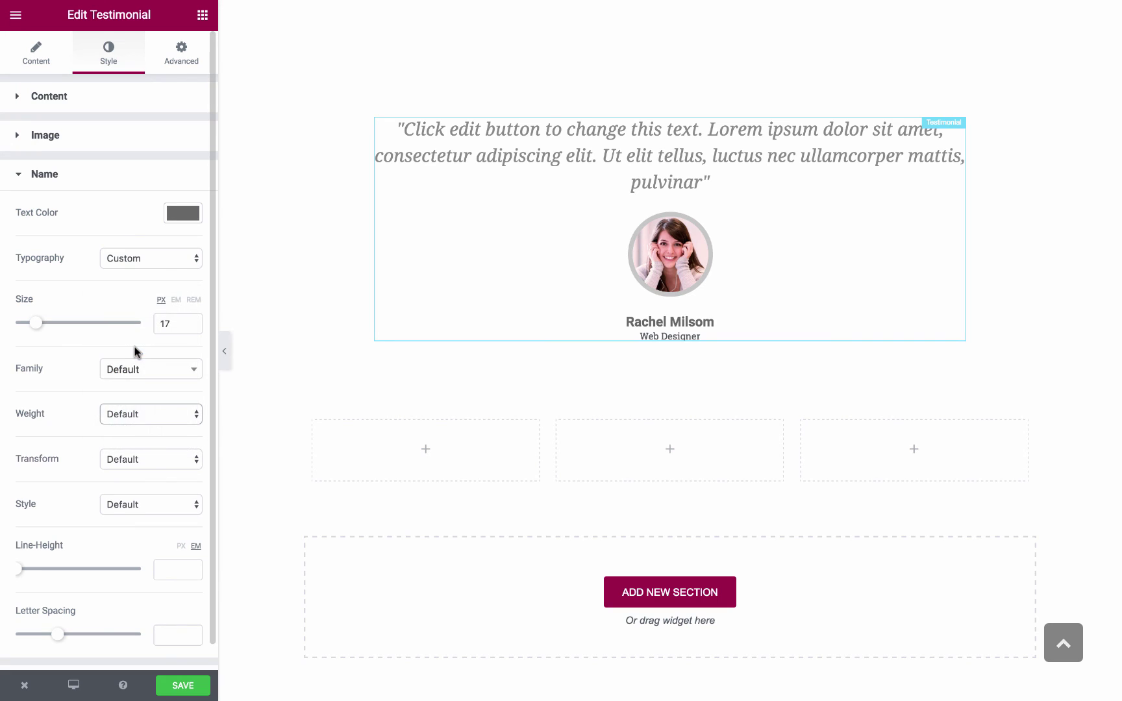
Make the name uppercase with 1.9 line height and 3.2 letter spacing
click(128, 459)
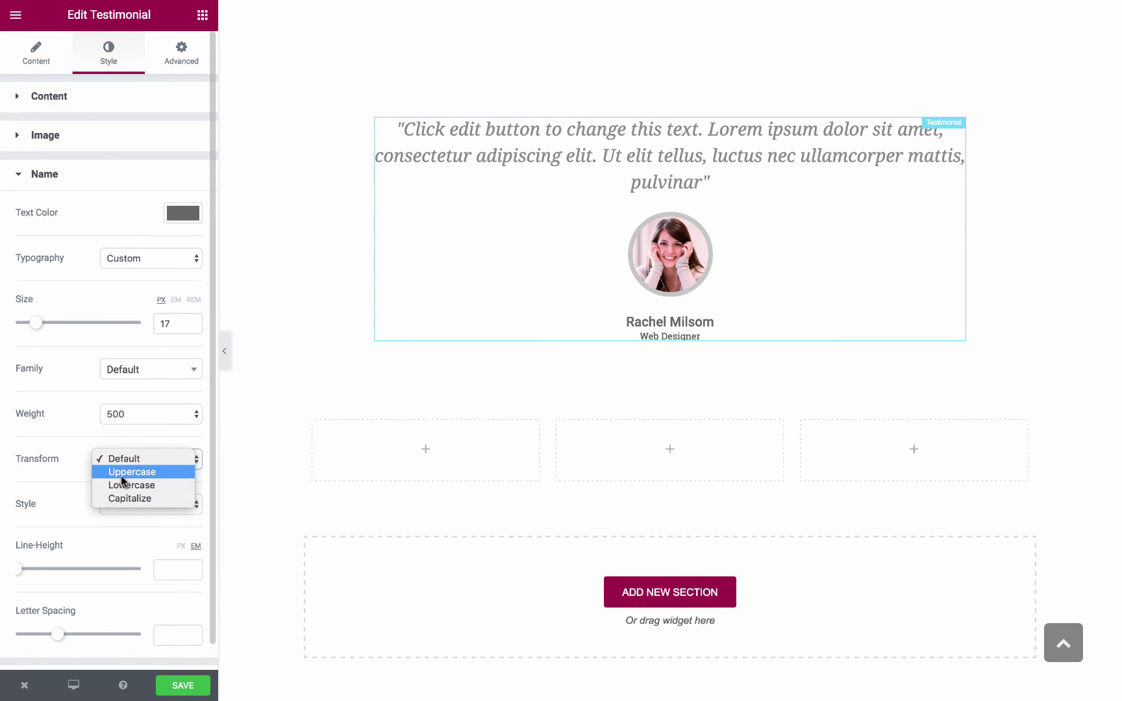
click(121, 472)
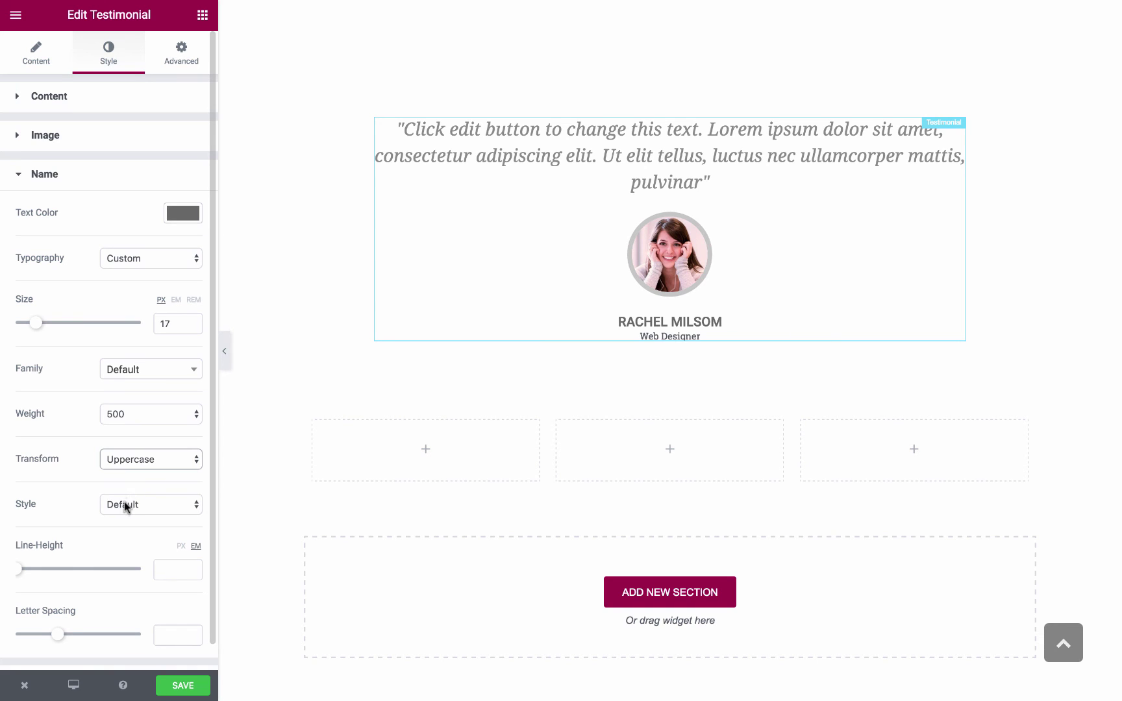
click(123, 501)
click(123, 501)
scroll(120, 522, down, 1)
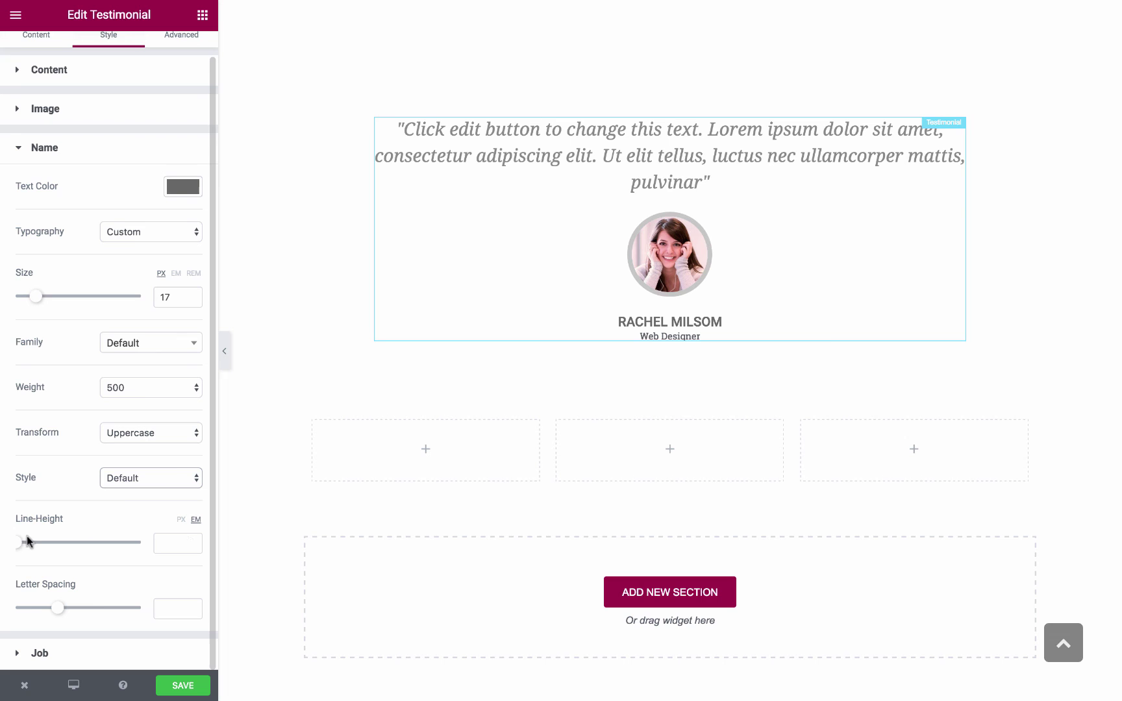
drag(20, 545, 43, 551)
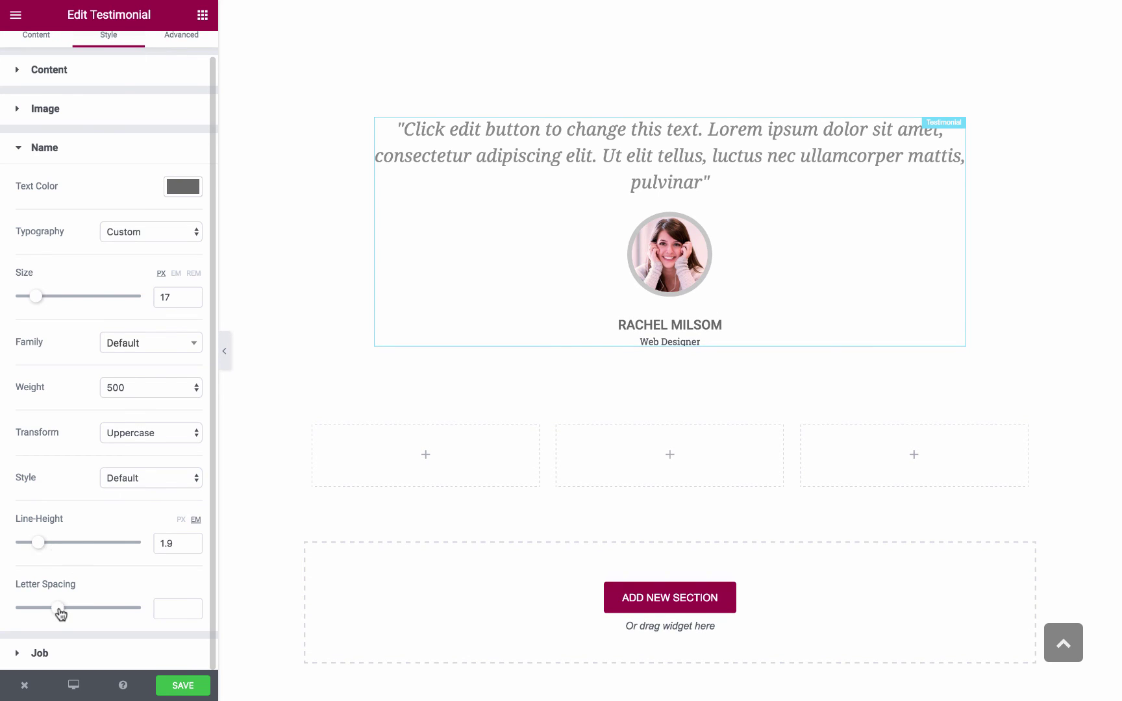
drag(58, 610, 85, 611)
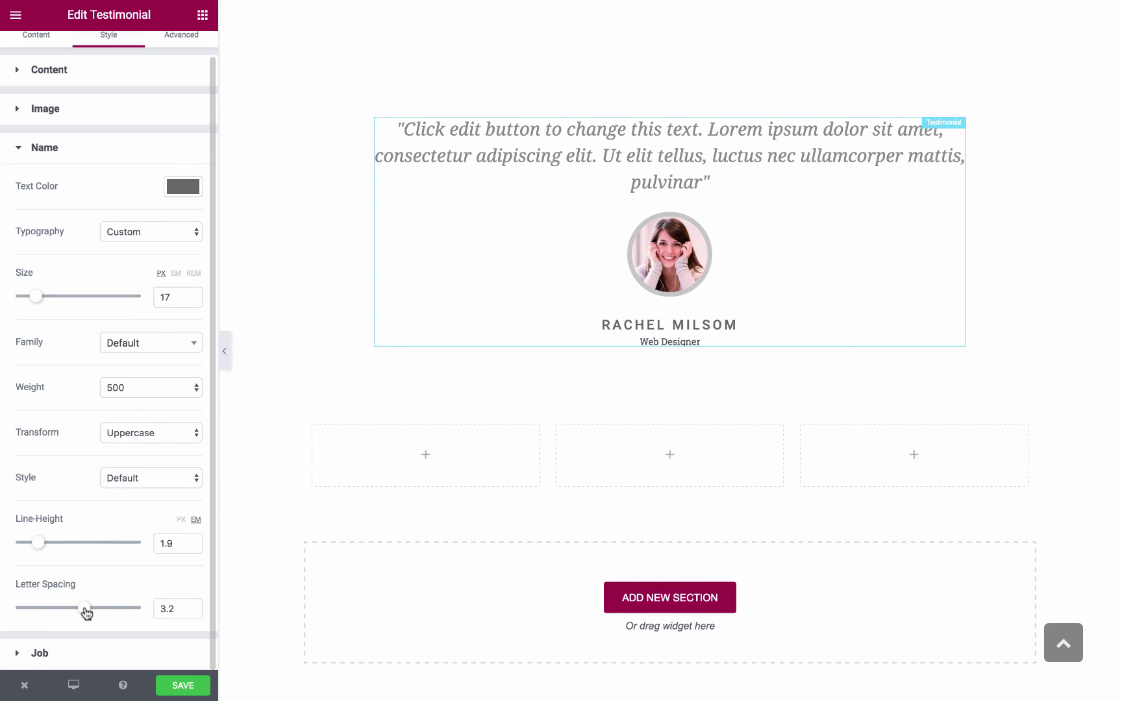
Set the job title text colour to light grey #afafaf
click(82, 655)
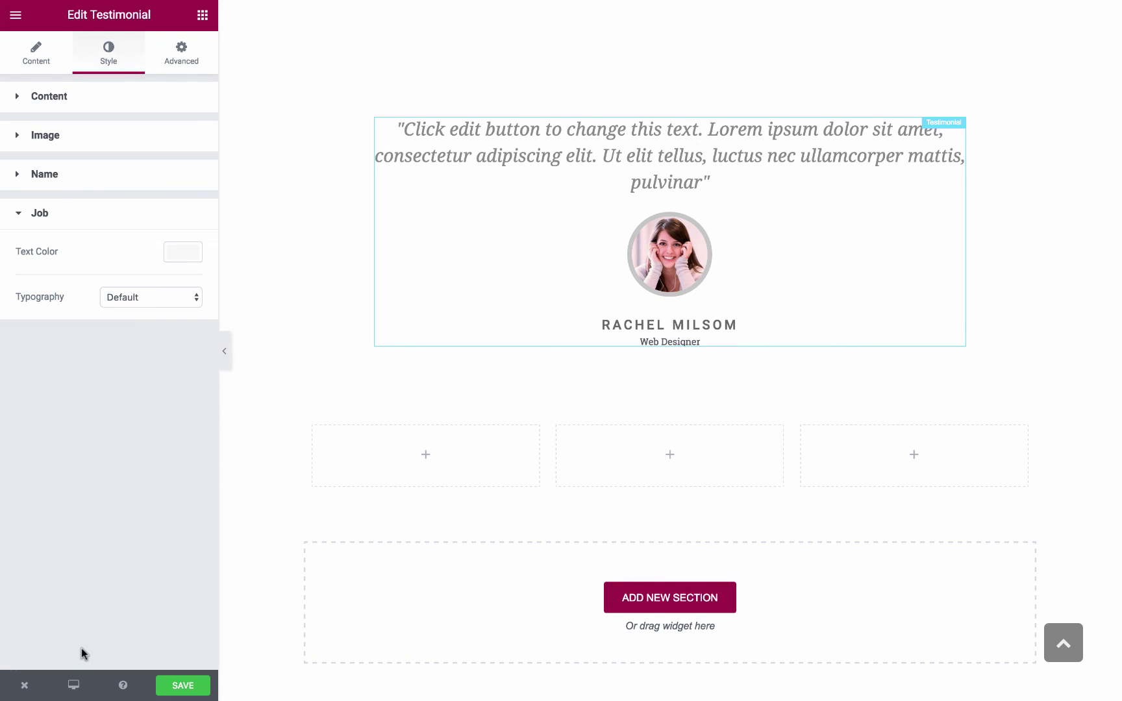
click(183, 251)
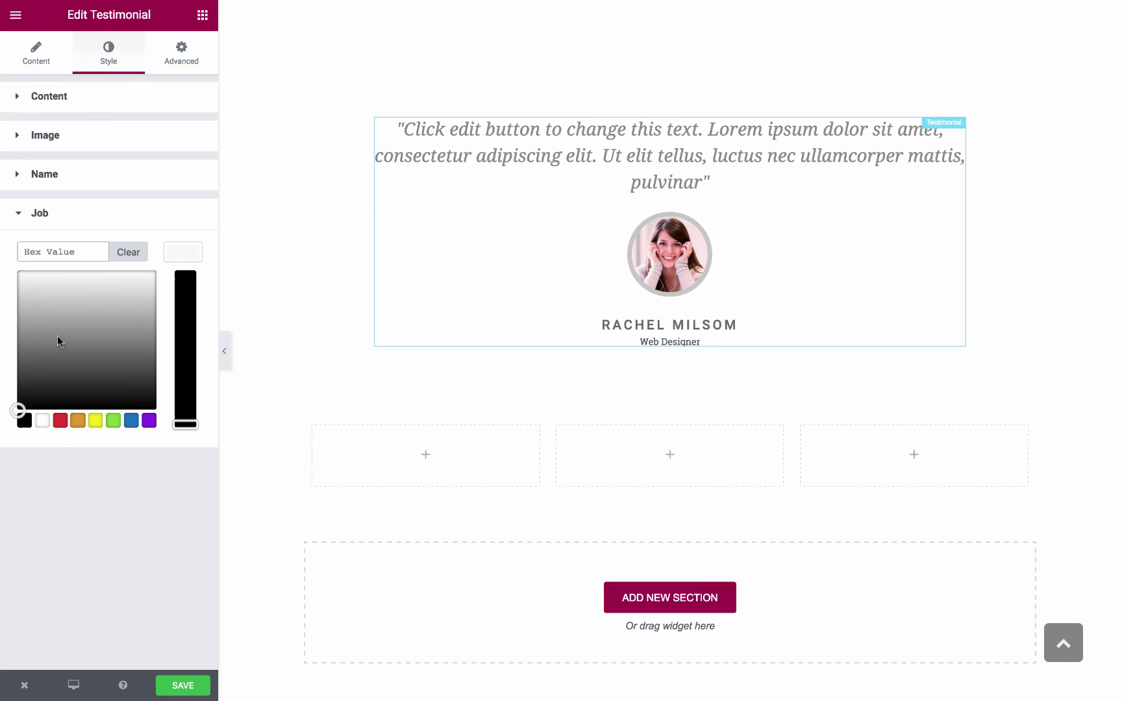
click(40, 368)
drag(40, 366, 43, 315)
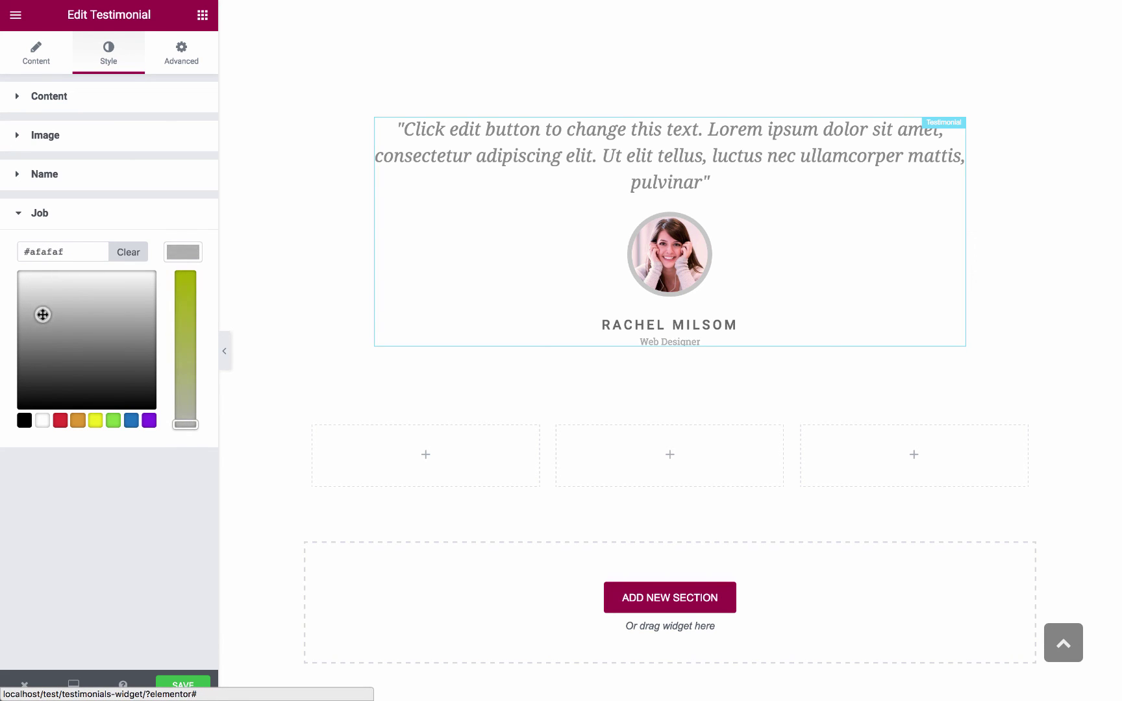
click(185, 259)
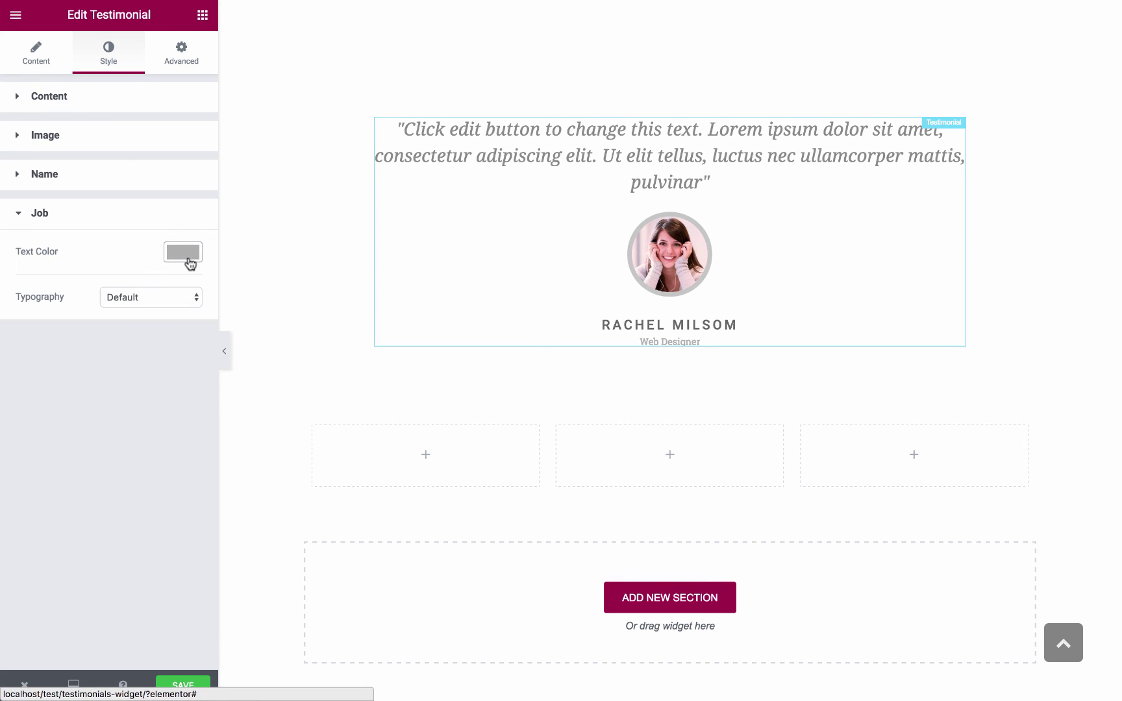
Give the job title custom typography: size 12 px, line height 1.8, letter spacing 0.4
click(148, 296)
click(137, 311)
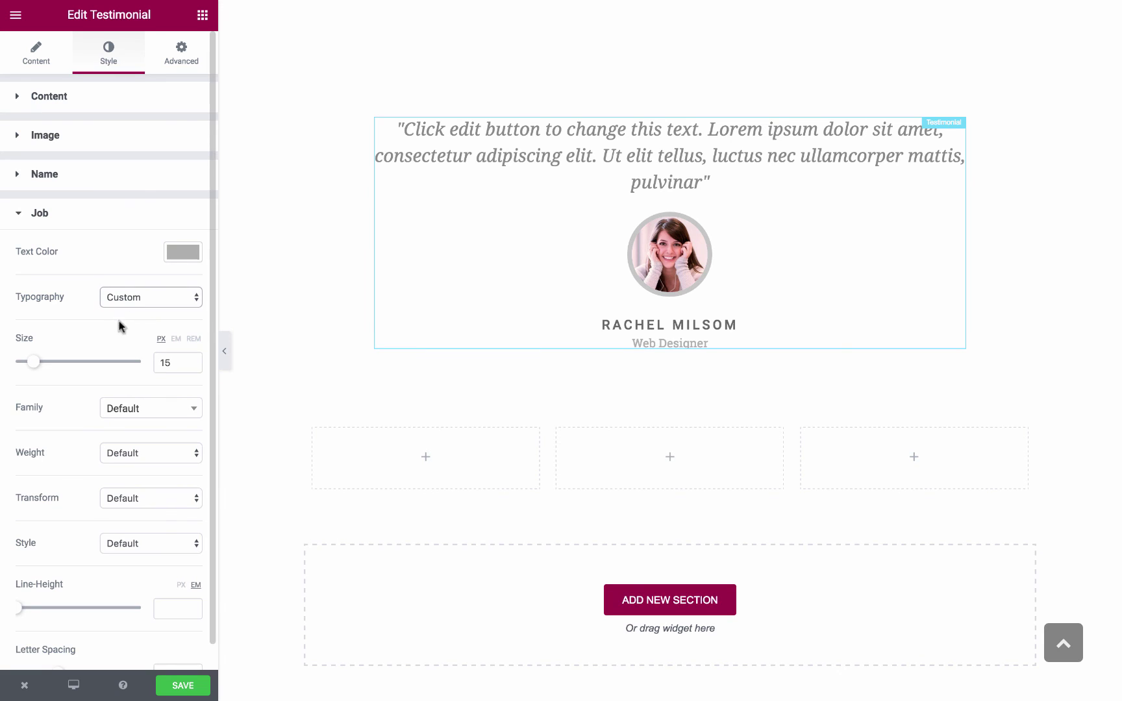
drag(35, 365, 32, 365)
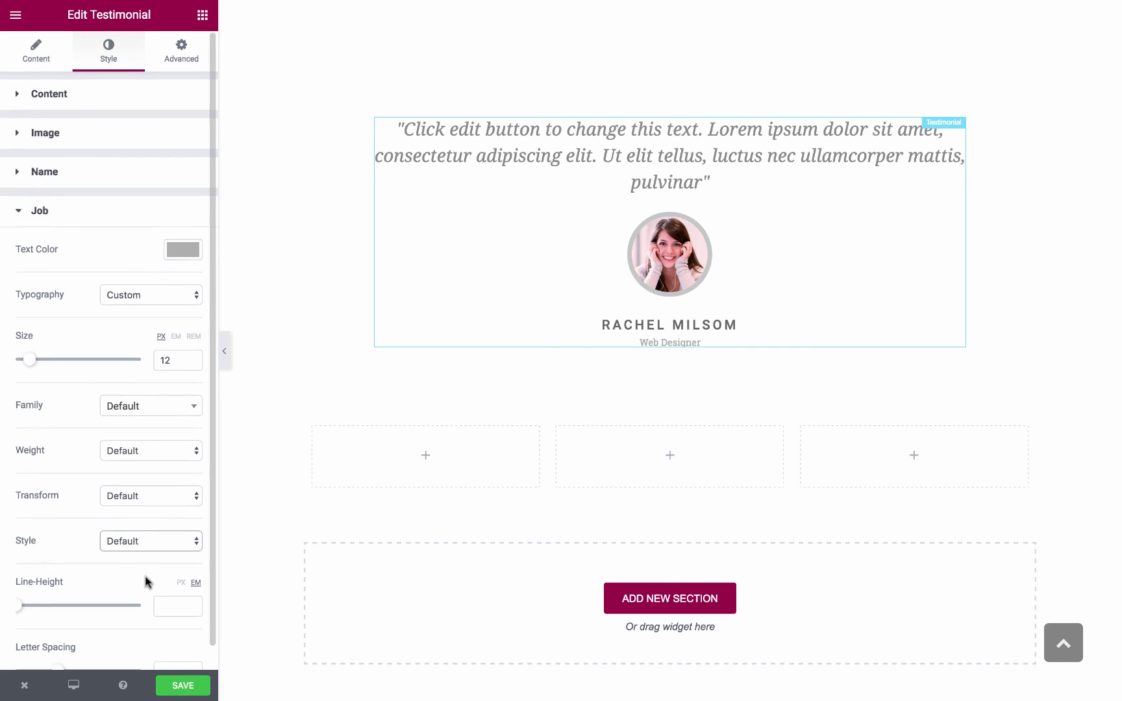
scroll(124, 583, down, 1)
drag(17, 583, 39, 586)
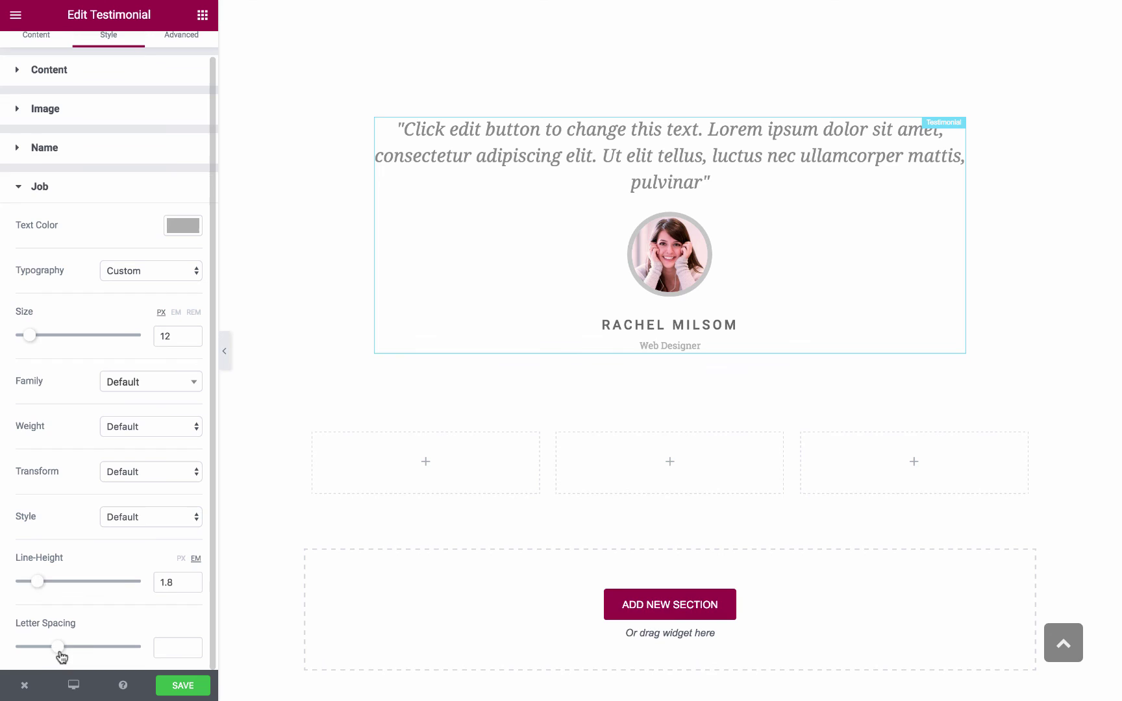
drag(61, 654, 65, 656)
scroll(64, 488, up, 1)
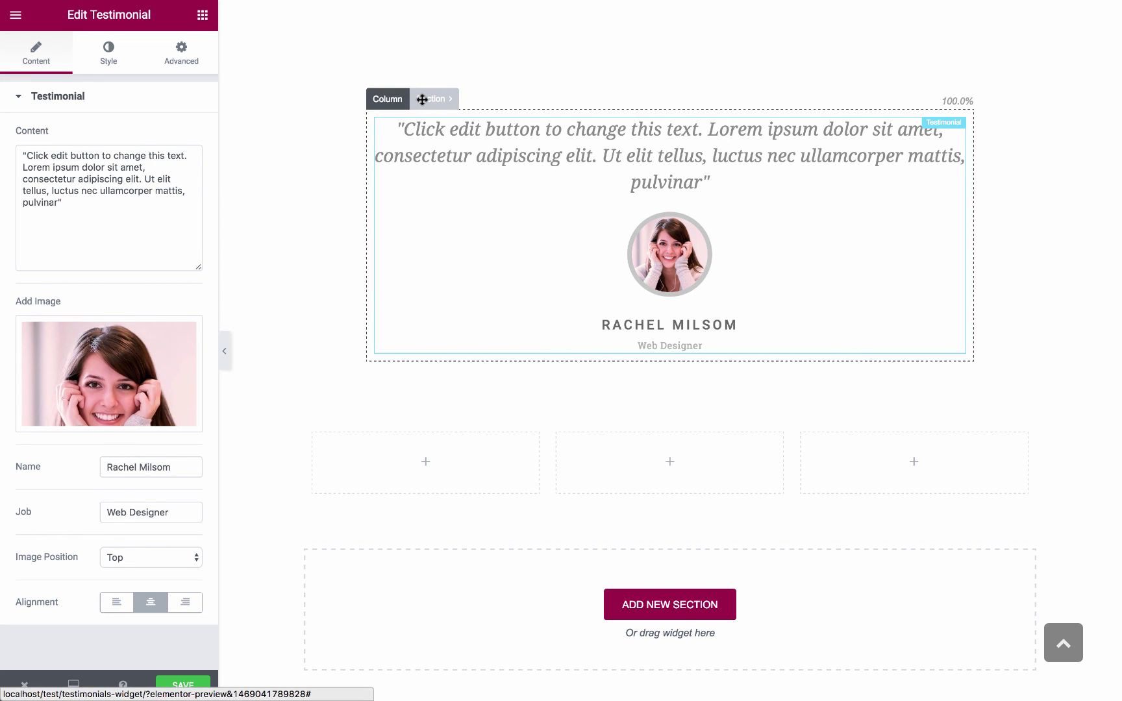
Set the testimonial's section to a classic background in blue preset #1e73be
click(422, 98)
click(121, 67)
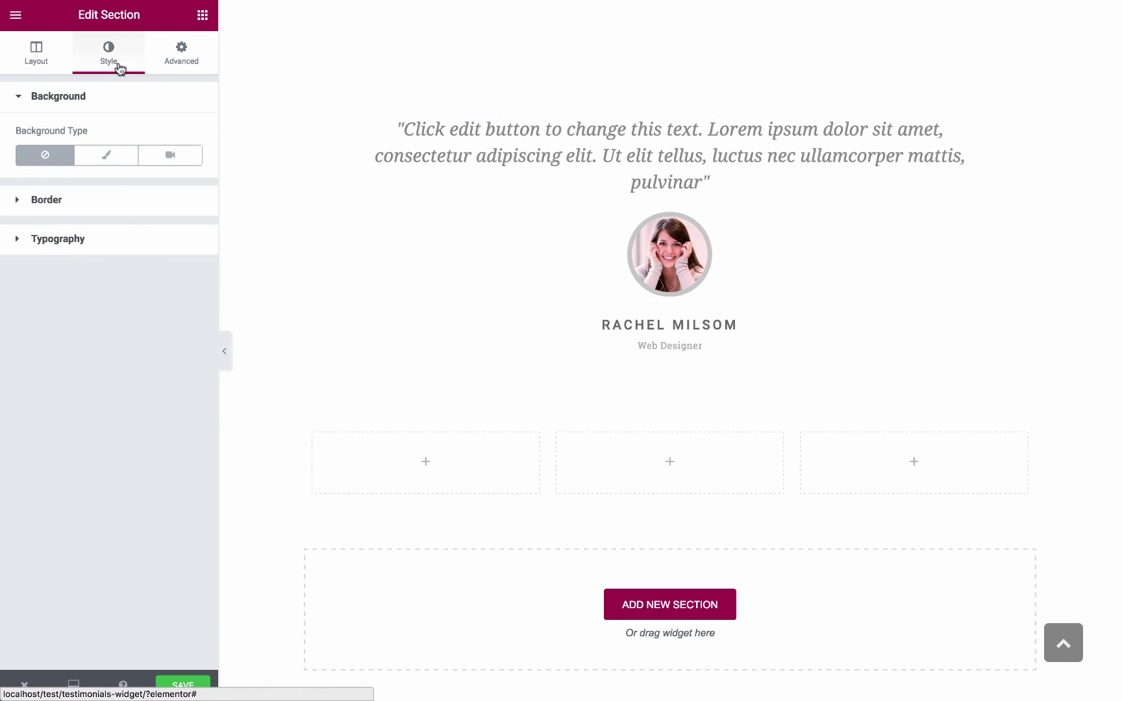
click(106, 156)
click(183, 201)
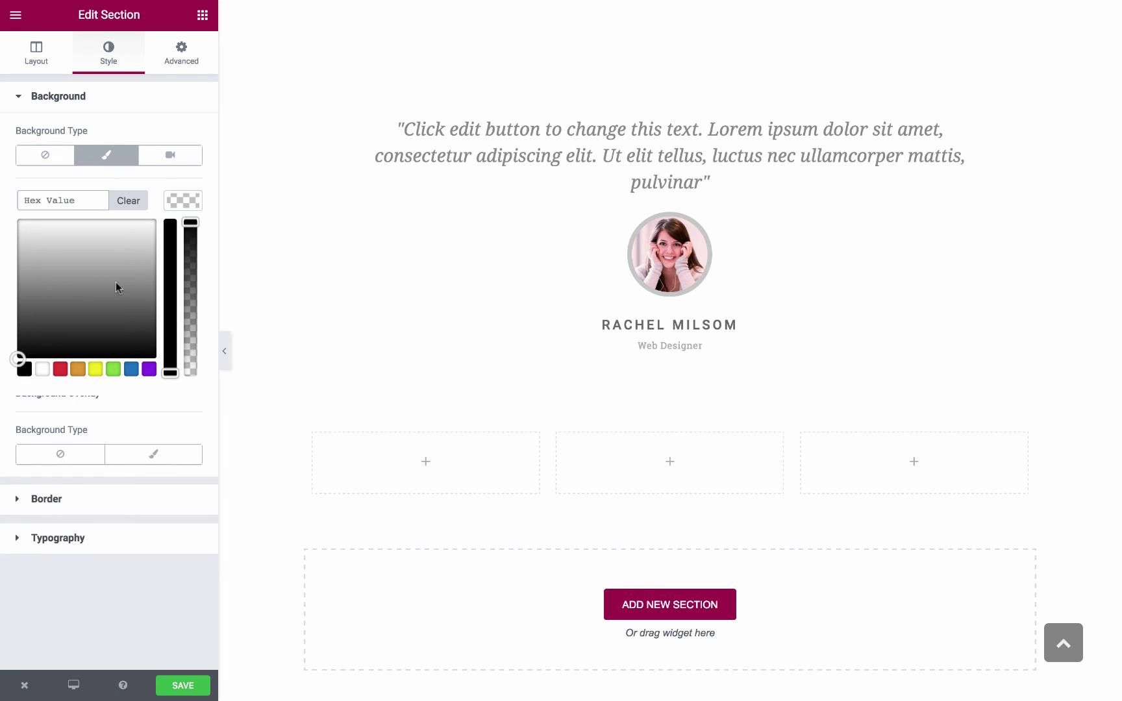
click(132, 369)
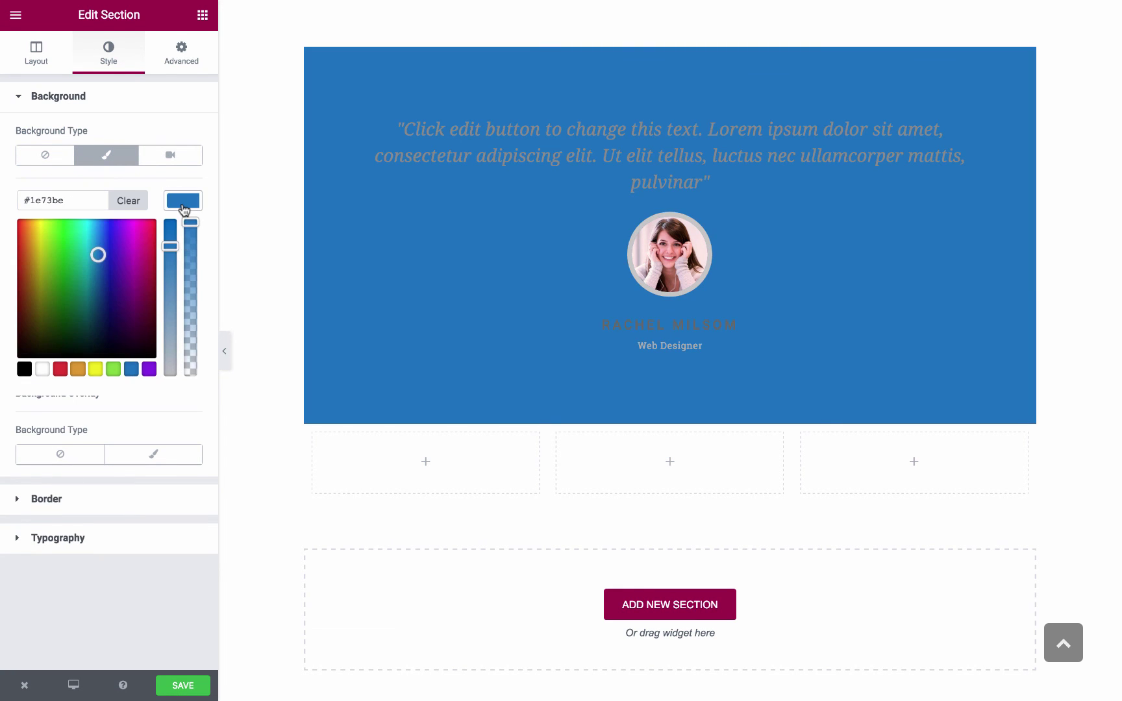
click(183, 207)
Make the testimonial quote text white
click(428, 154)
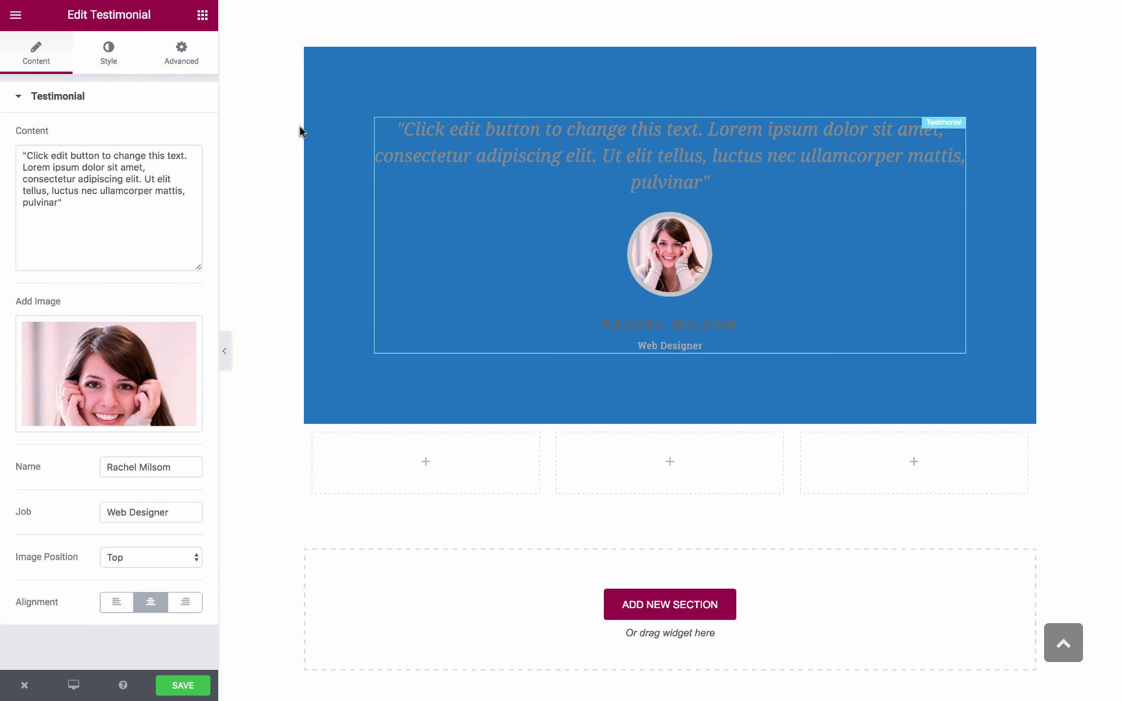
click(109, 55)
click(180, 134)
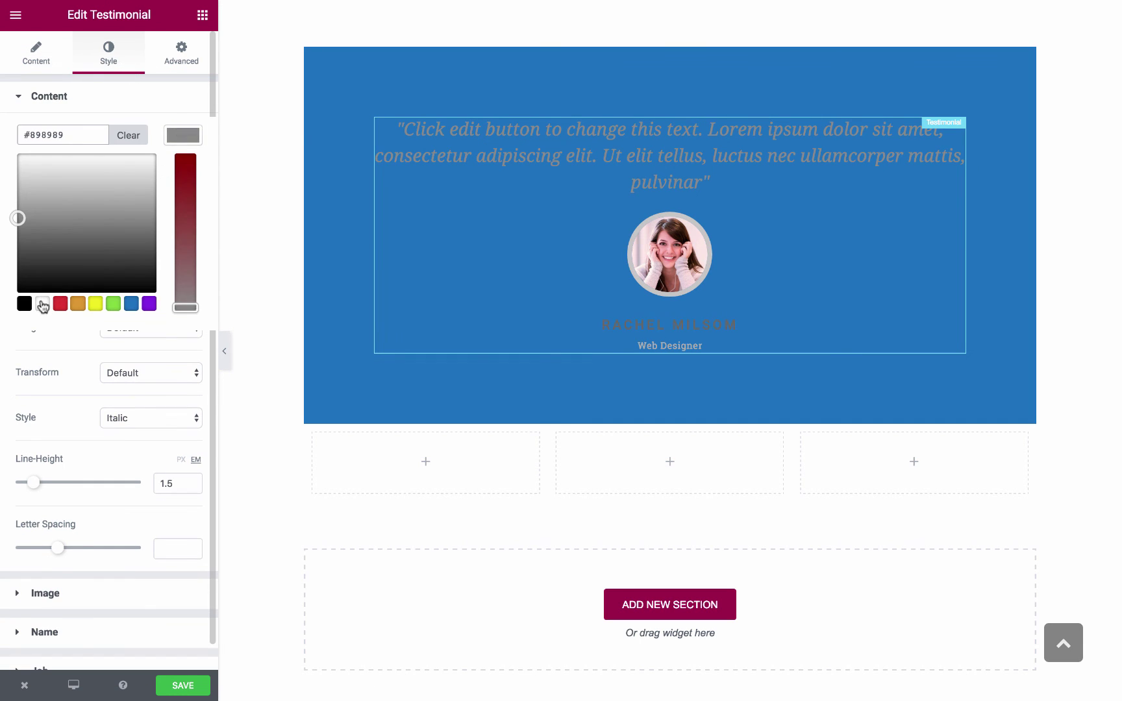
click(18, 150)
click(168, 141)
click(58, 104)
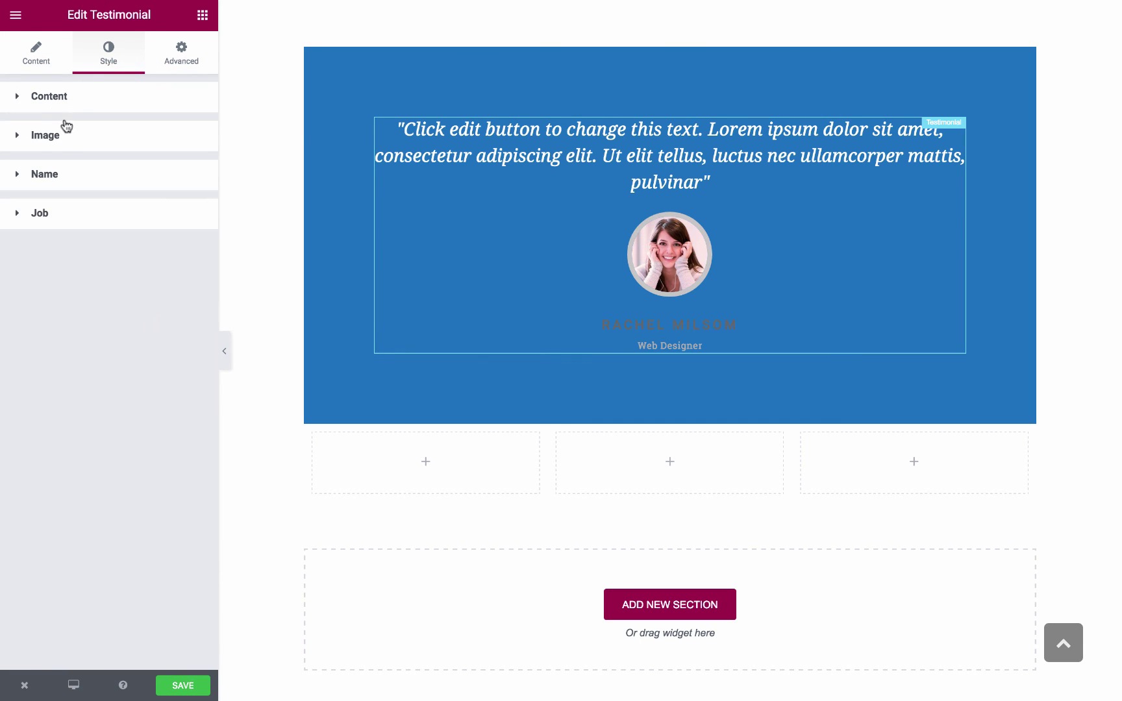
Make the testimonial name text white
click(64, 174)
click(165, 218)
click(41, 382)
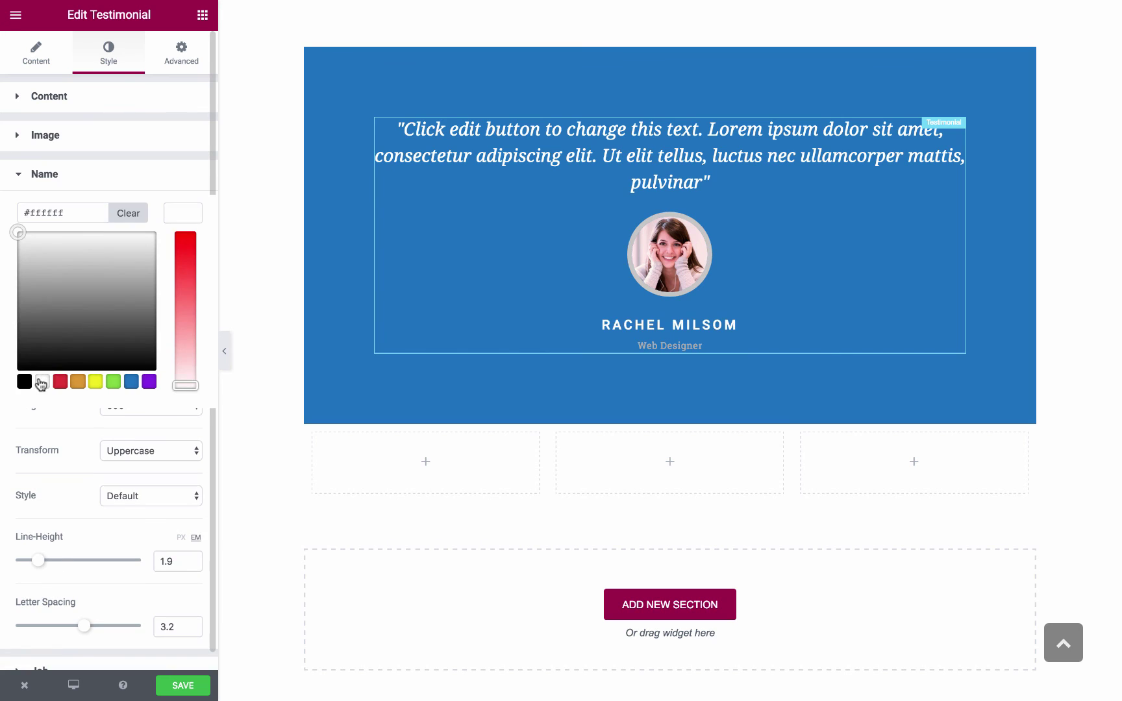
click(176, 219)
click(156, 180)
Change the job title colour to pale blue-grey #95aabf
click(138, 209)
click(183, 252)
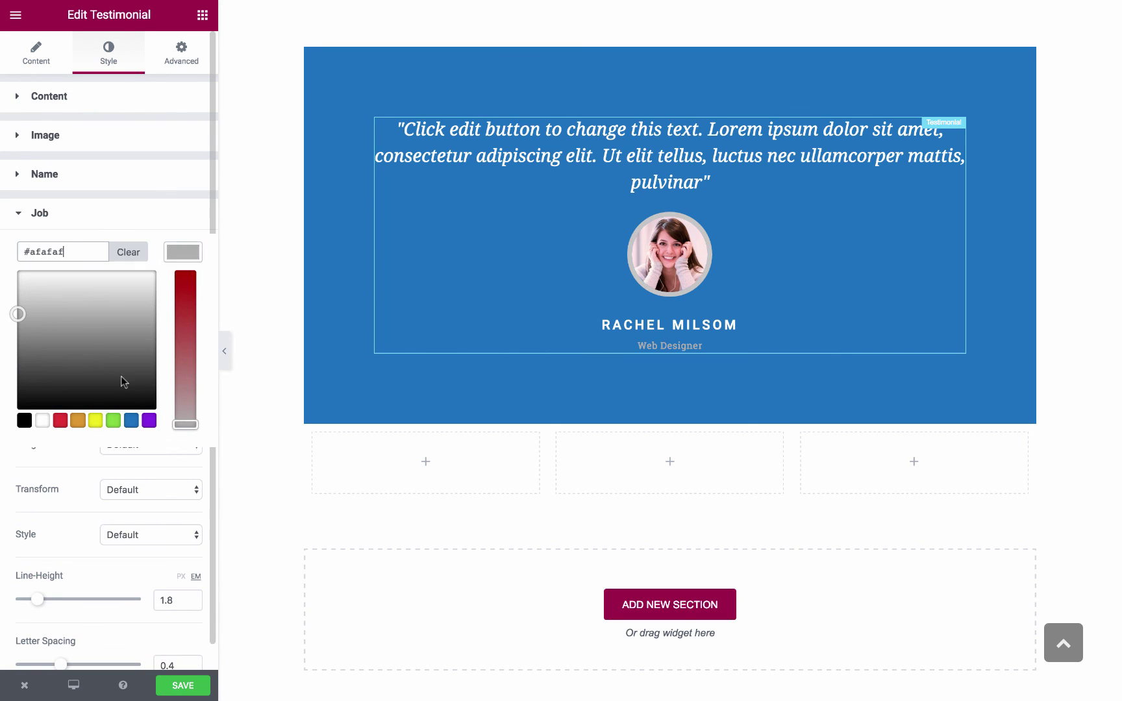
click(131, 421)
drag(185, 295, 177, 392)
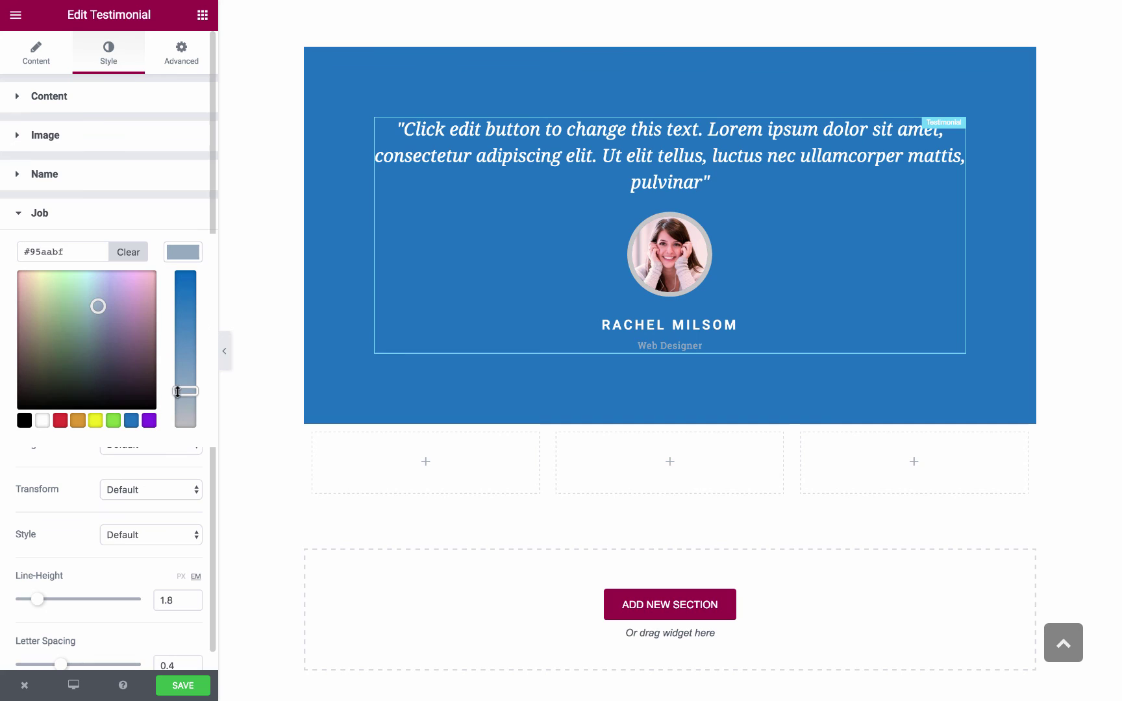
click(224, 351)
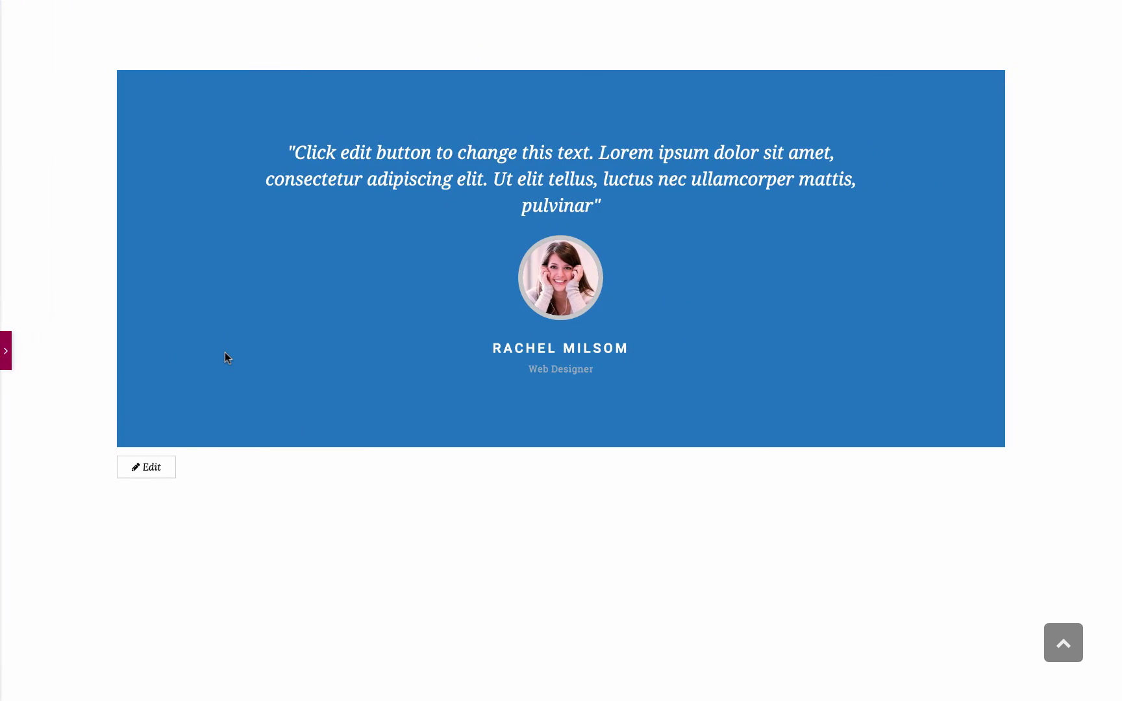